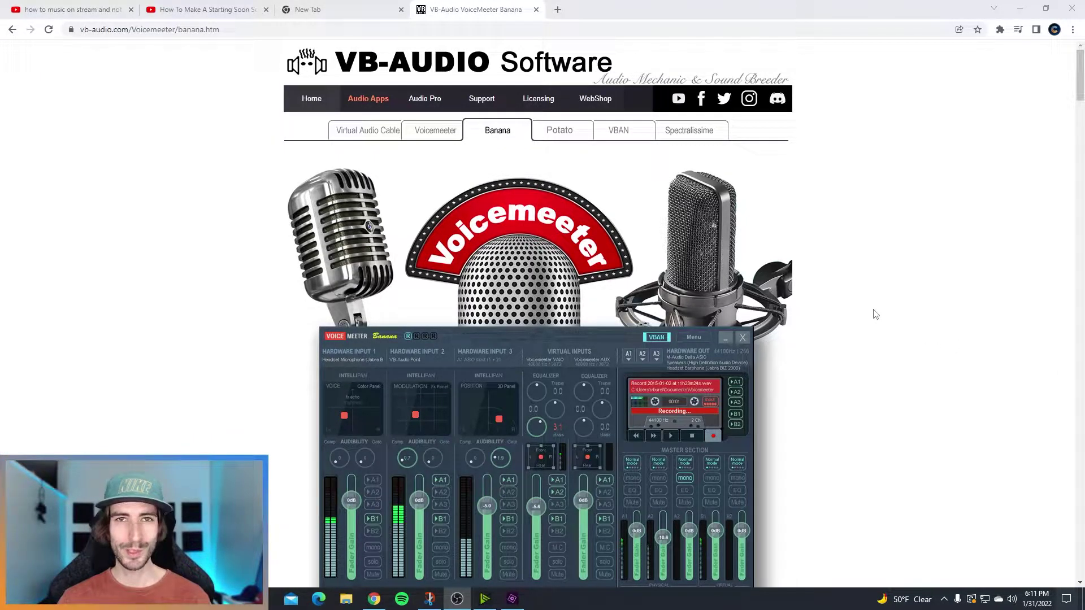
Look over the Voicemeeter Banana page on the VB-Audio site
{"action": "scroll", "coordinate": [862, 307], "scroll_direction": "down", "scroll_amount": 2}
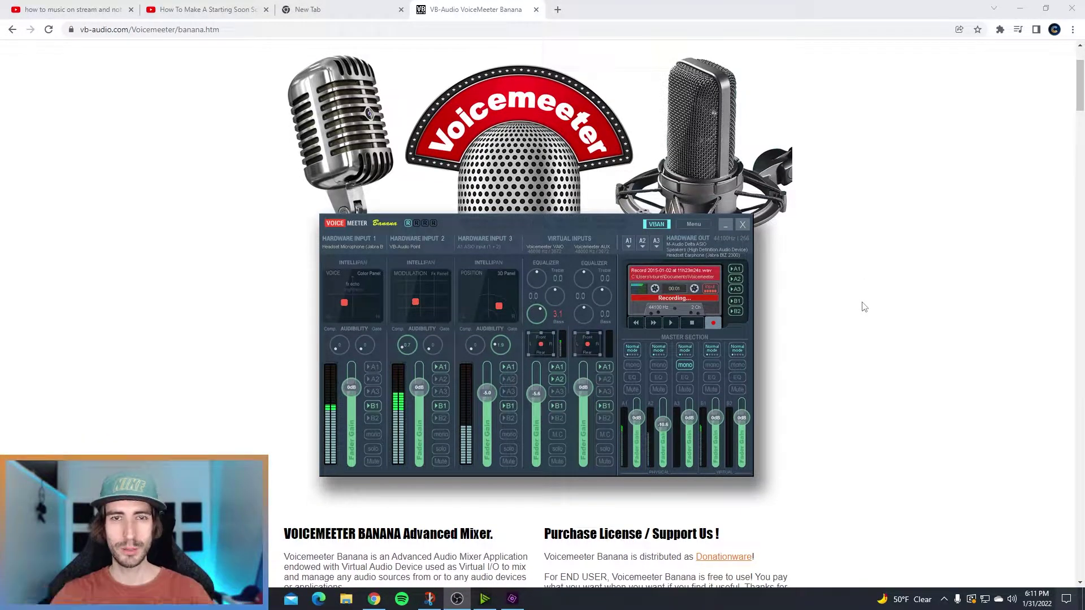
{"action": "scroll", "coordinate": [242, 447], "scroll_direction": "down", "scroll_amount": 5}
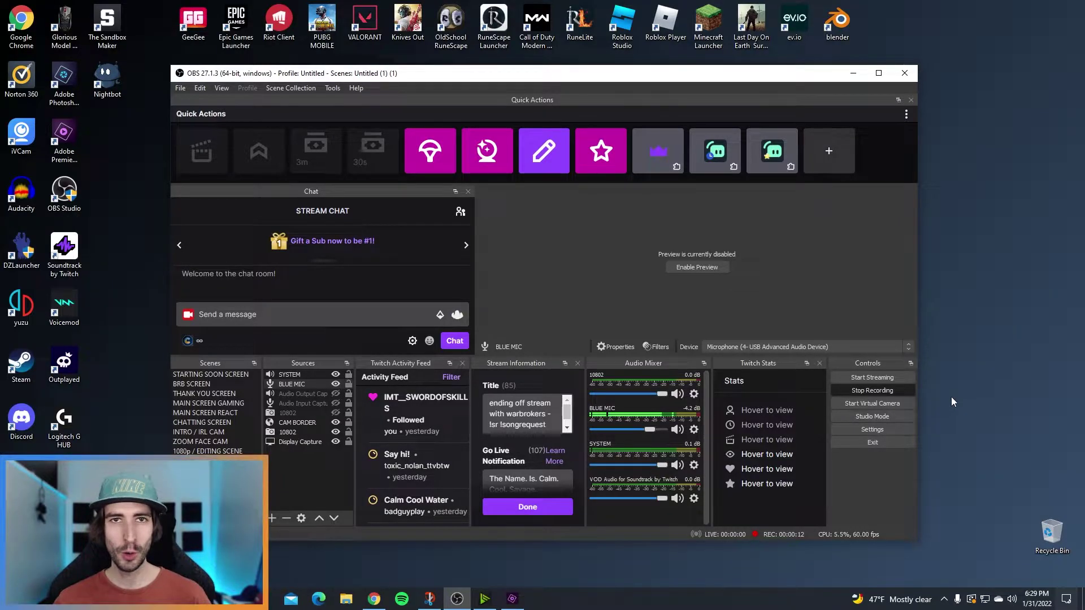
Make sure Twitch VOD Track is enabled in the OBS streaming output settings, and accept the settings
{"action": "left_click", "coordinate": [180, 88]}
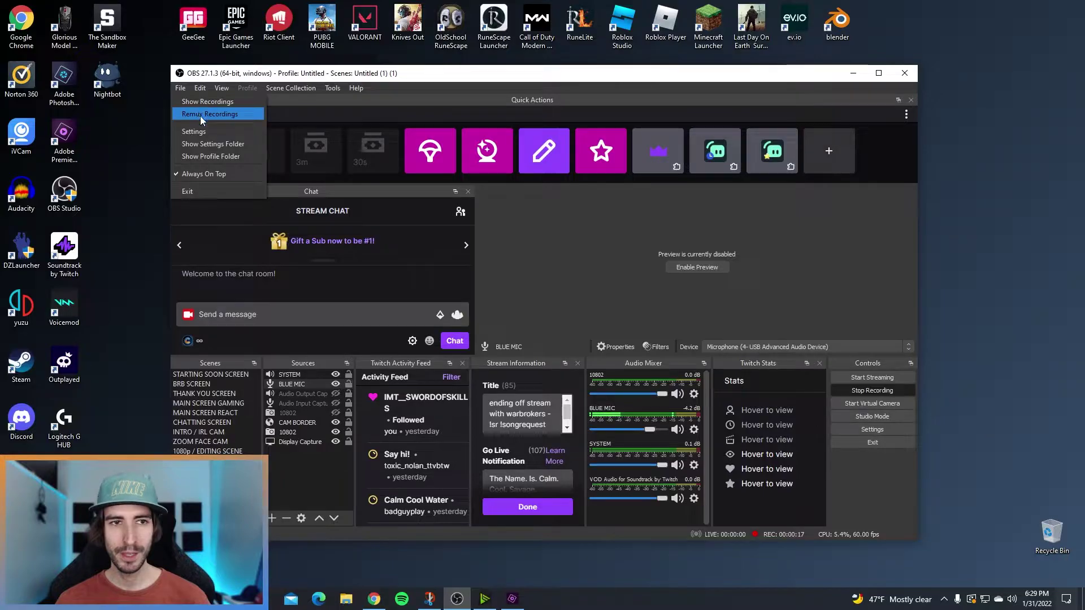
{"action": "left_click", "coordinate": [209, 132]}
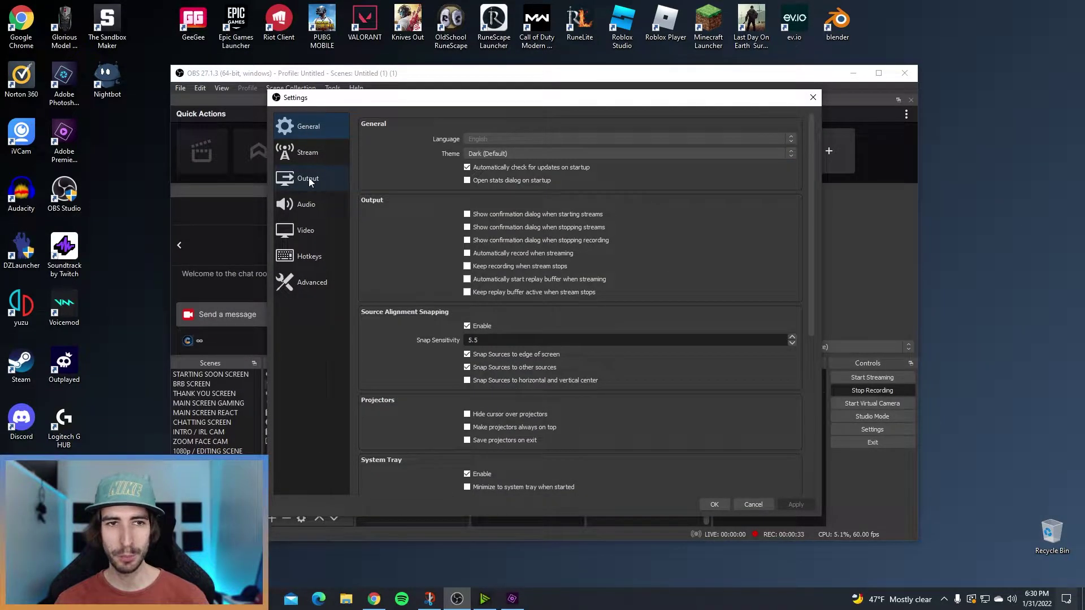
{"action": "left_click", "coordinate": [308, 179]}
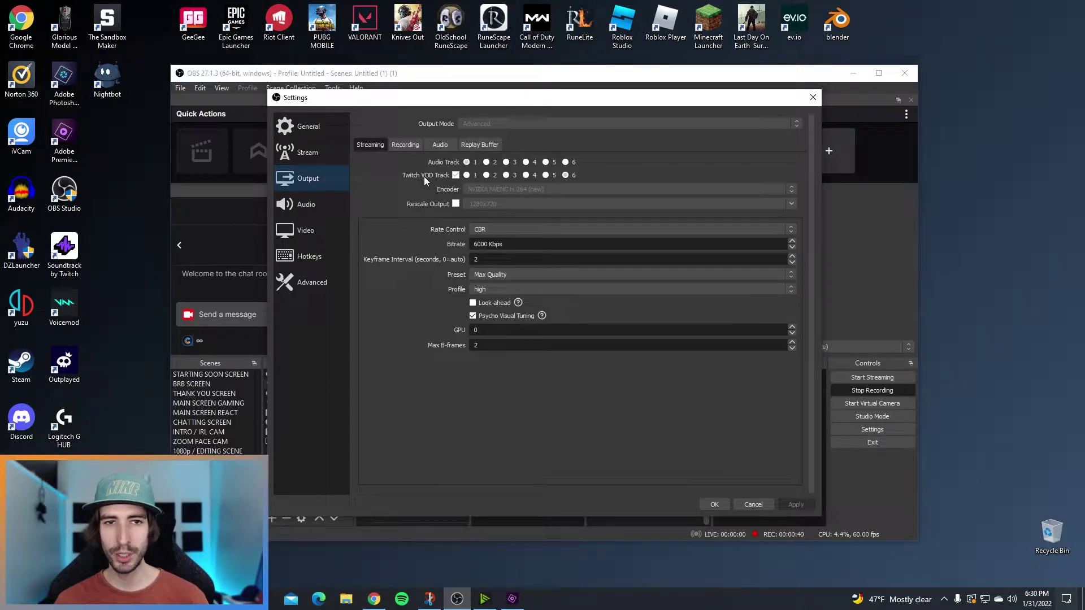
{"action": "left_click", "coordinate": [458, 177]}
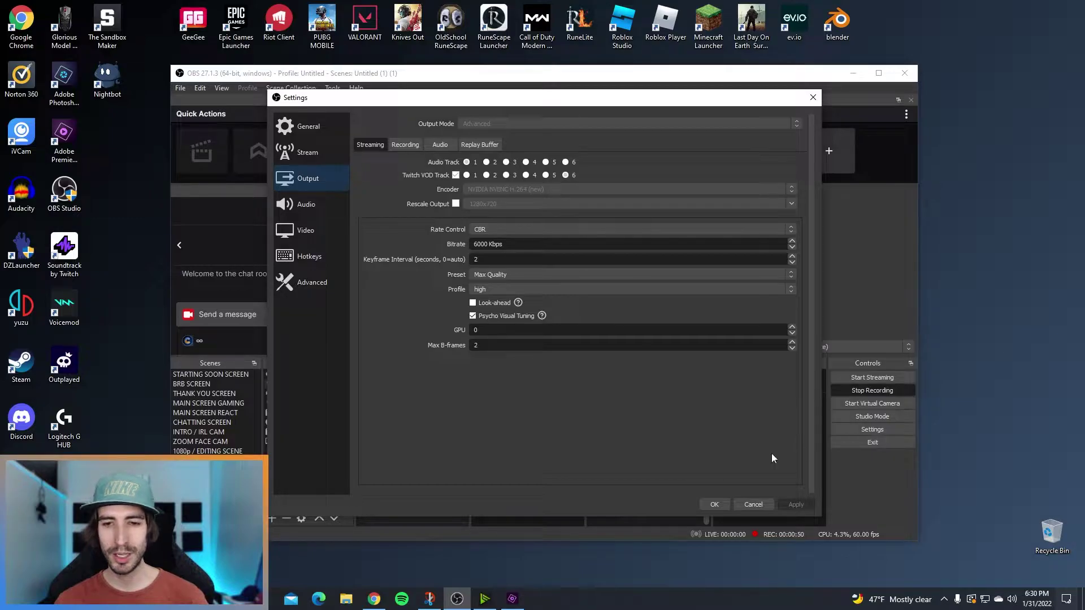
{"action": "left_click", "coordinate": [714, 504]}
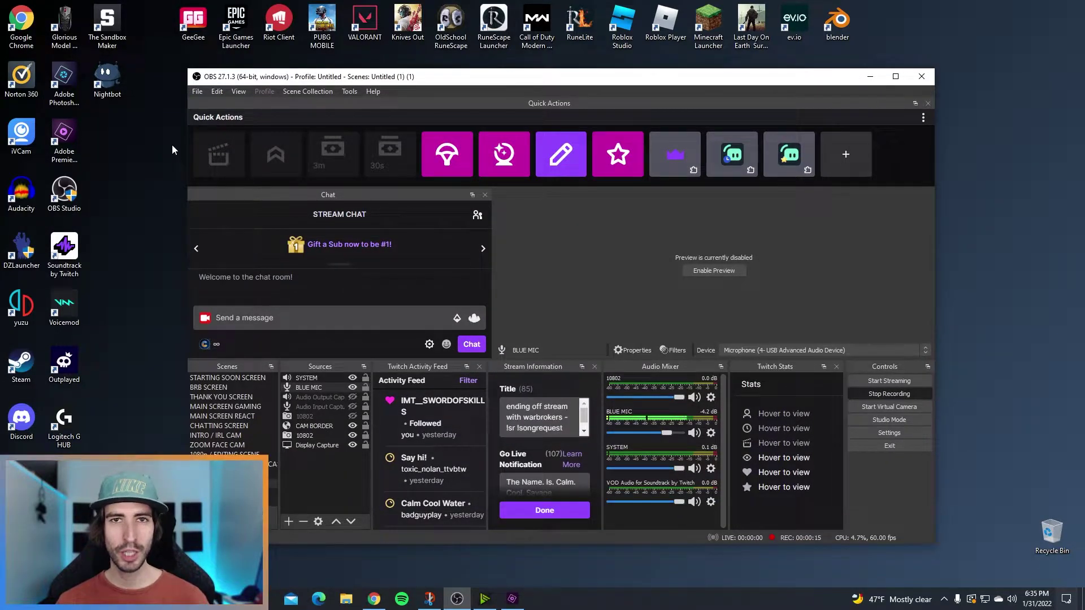
Check in the audio settings that all global desktop and mic/auxiliary audio devices are set to Disabled, and accept the settings
{"action": "left_click", "coordinate": [196, 92]}
{"action": "left_click", "coordinate": [209, 134]}
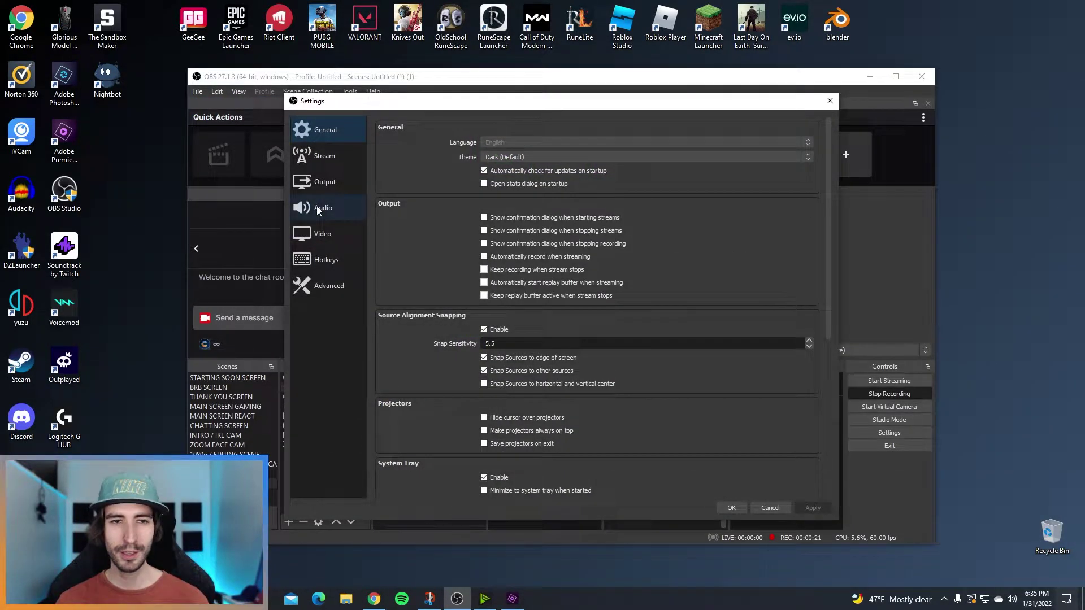
{"action": "left_click", "coordinate": [317, 208]}
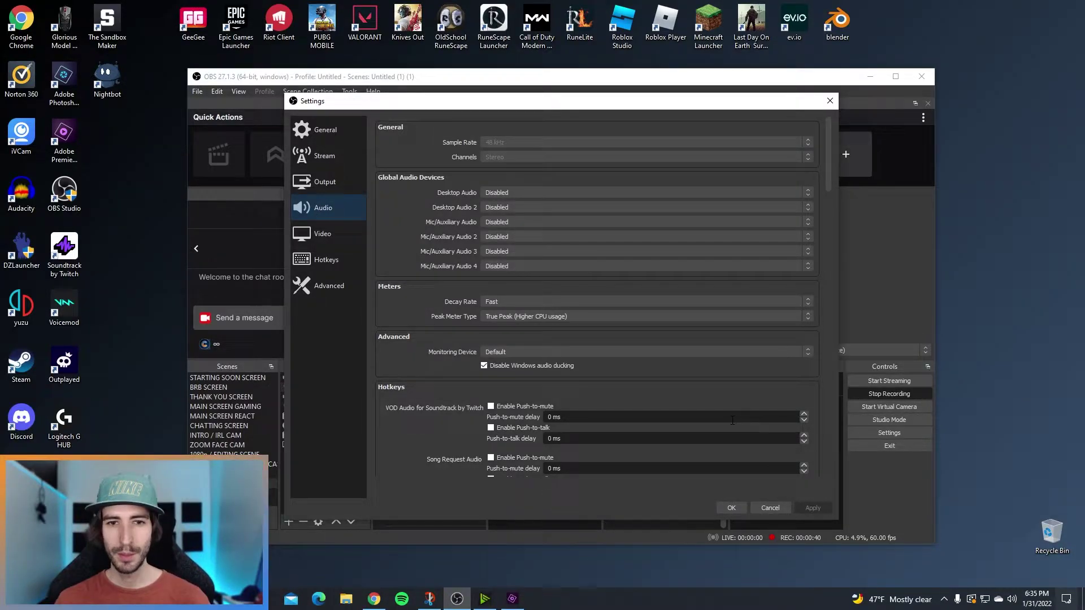
{"action": "left_click", "coordinate": [731, 508]}
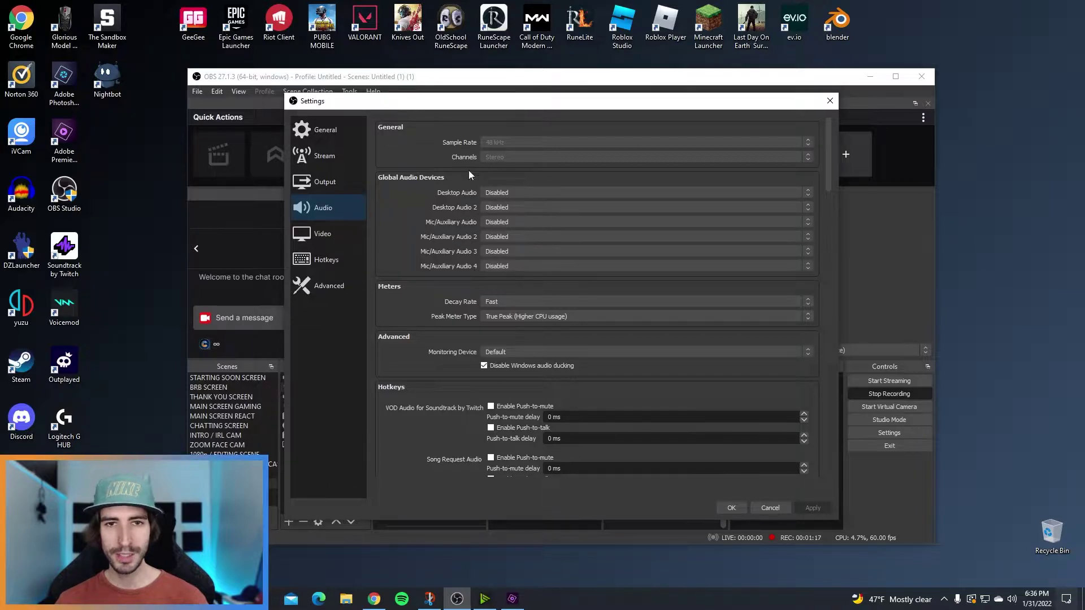
{"action": "left_click", "coordinate": [736, 506]}
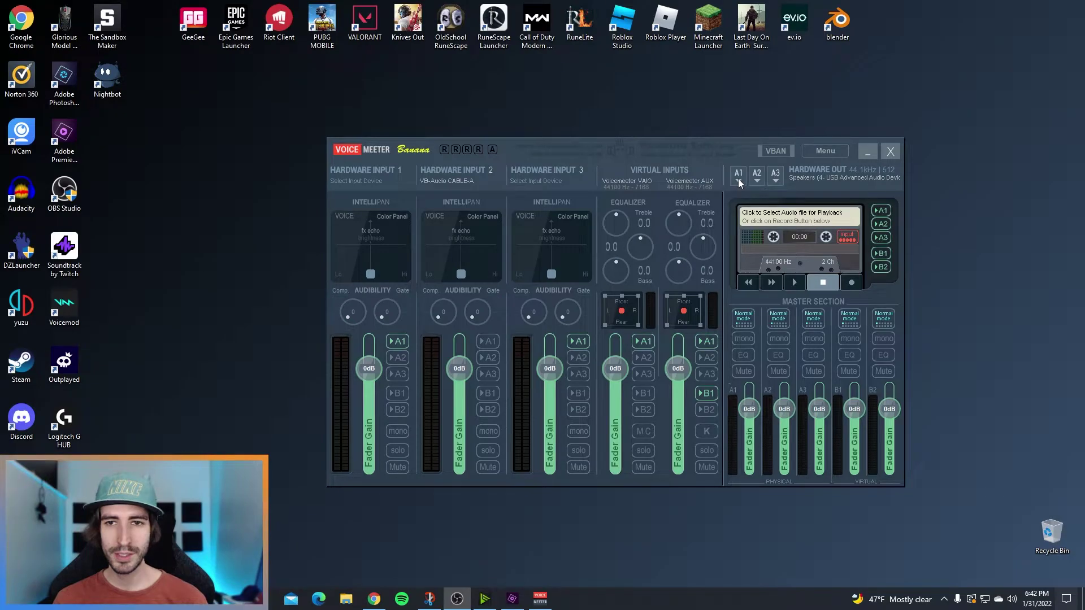
Switch to Voicemeeter Banana, view the device choices for hardware output A1, and remove the device selections from A2 and A3
{"action": "left_click", "coordinate": [738, 179]}
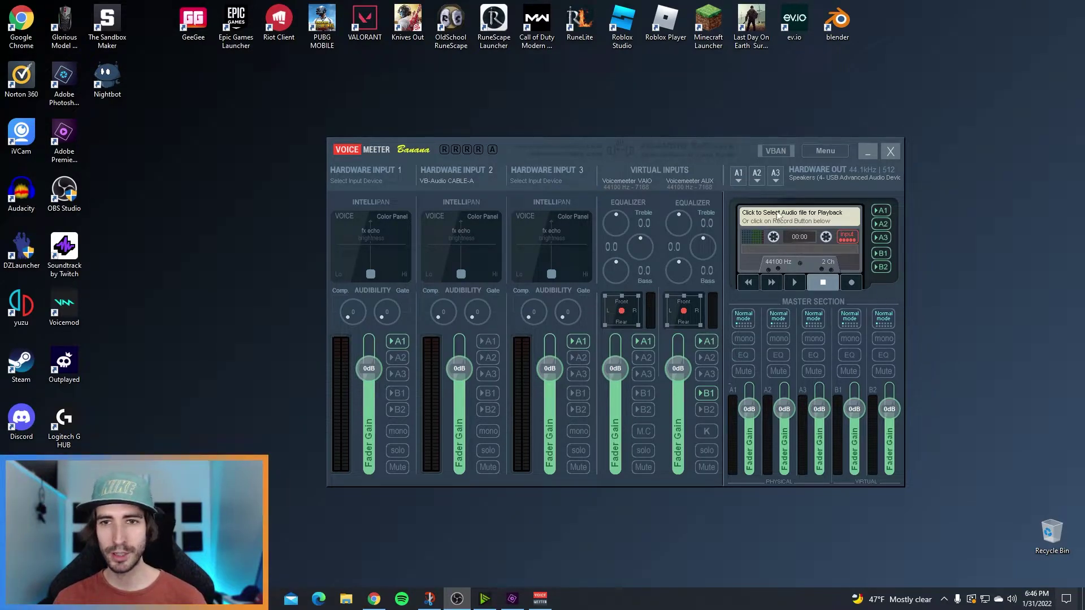
{"action": "left_click", "coordinate": [758, 178]}
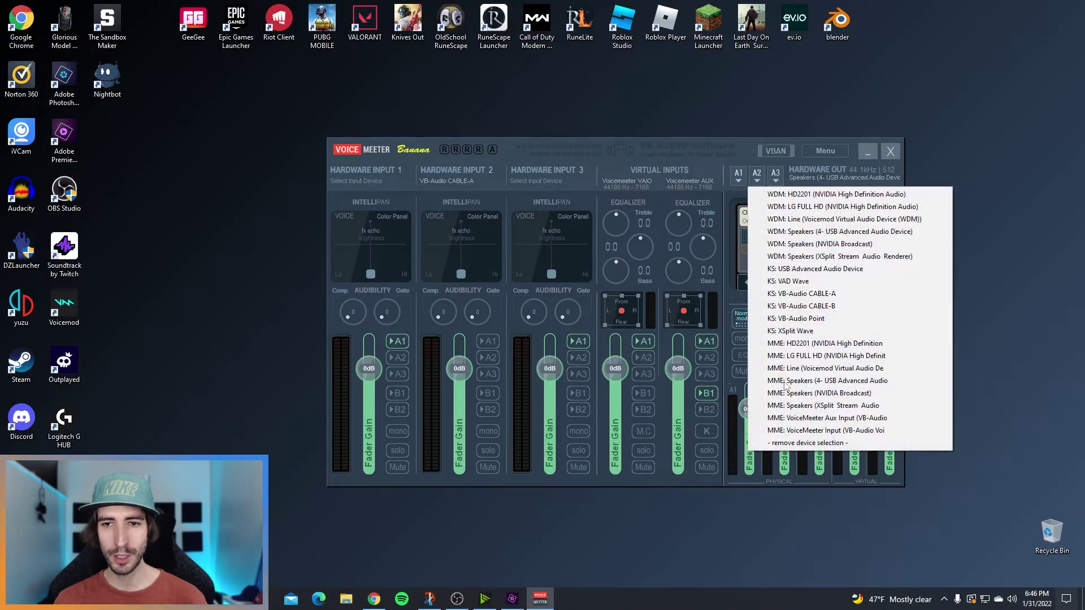
{"action": "left_click", "coordinate": [800, 443]}
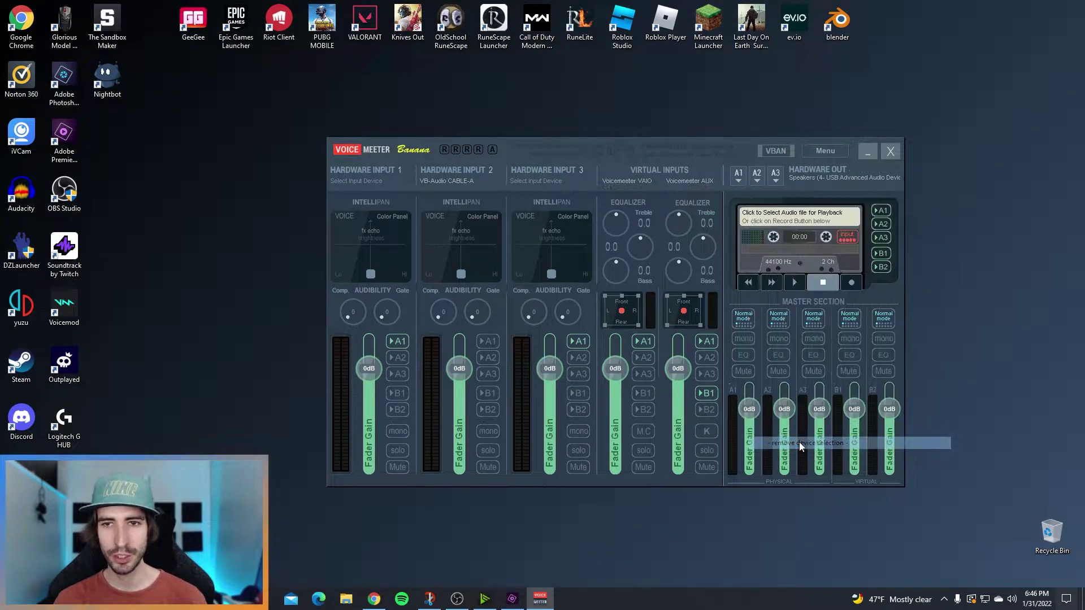
{"action": "left_click", "coordinate": [776, 176]}
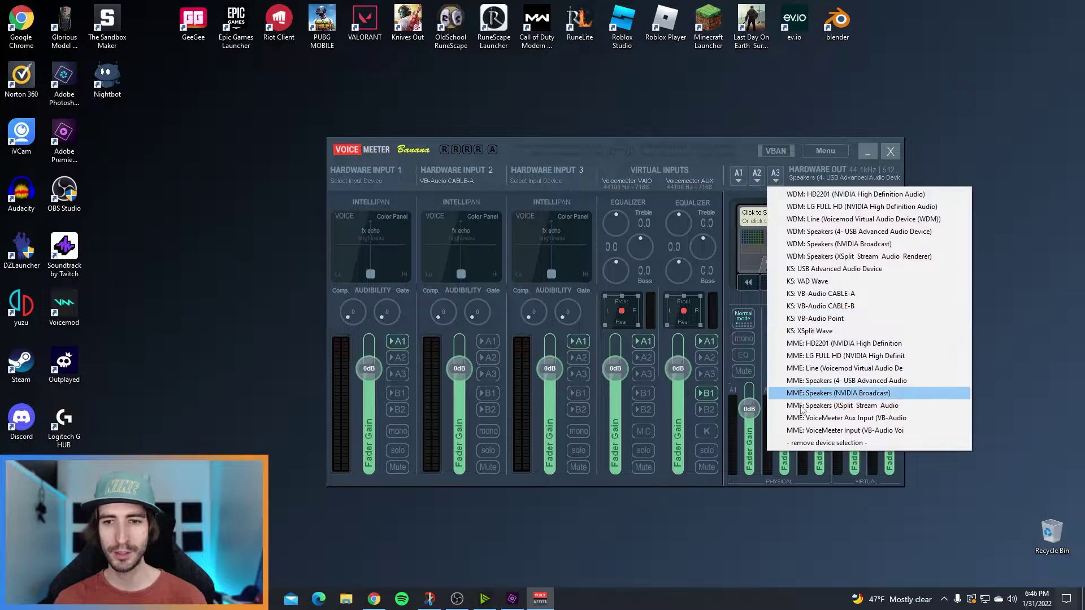
{"action": "left_click", "coordinate": [807, 443]}
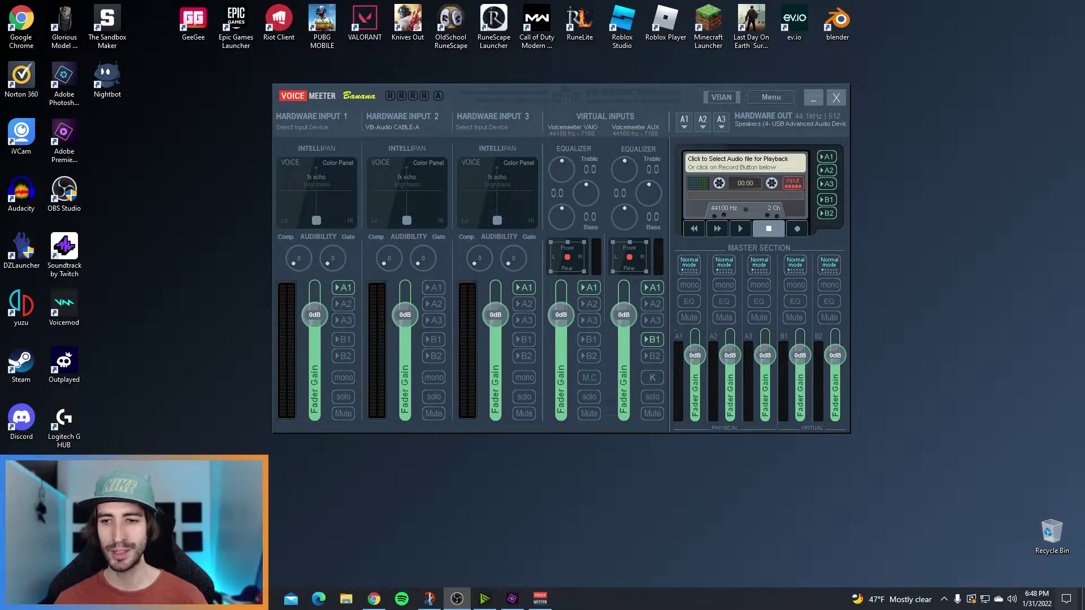
Open the Windows sound settings and choose VoiceMeeter Input (VB-Audio VoiceMeeter VAIO) as the output device
{"action": "right_click", "coordinate": [1013, 603]}
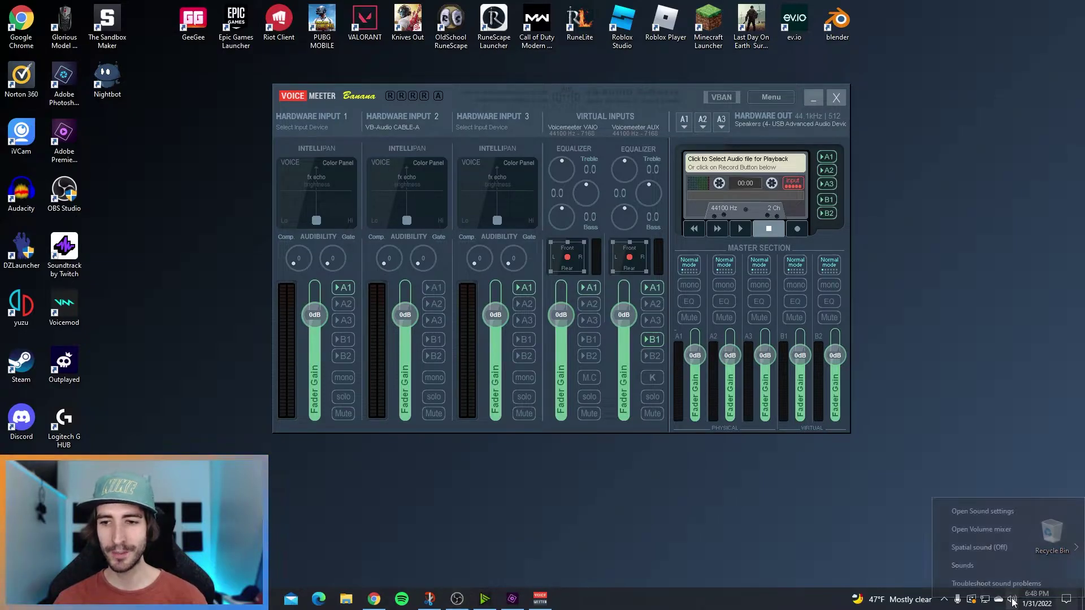
{"action": "left_click", "coordinate": [990, 511]}
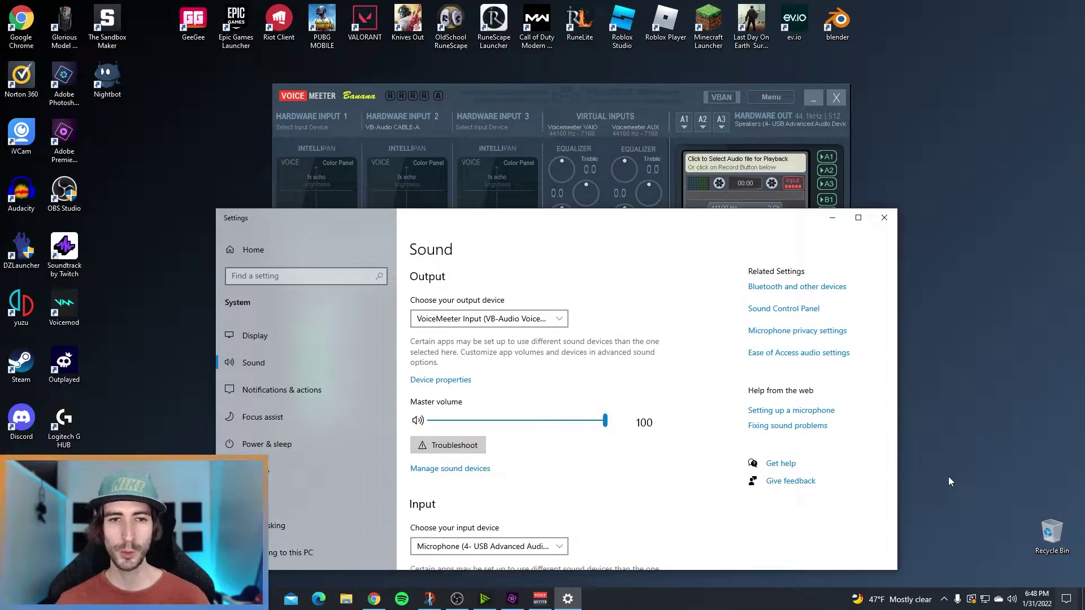
{"action": "left_click", "coordinate": [454, 320]}
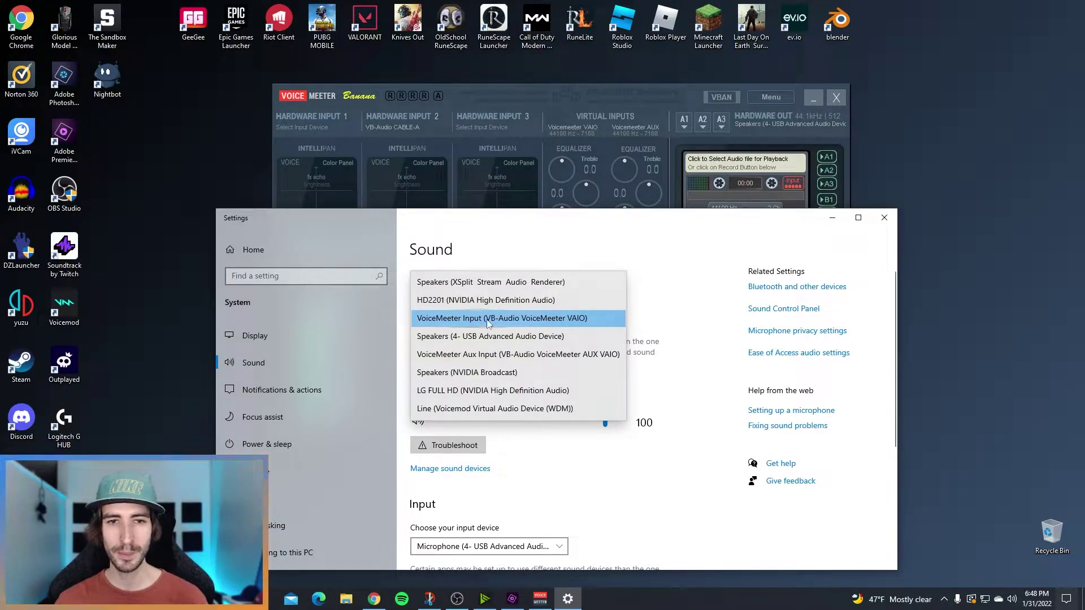
{"action": "left_click", "coordinate": [573, 318]}
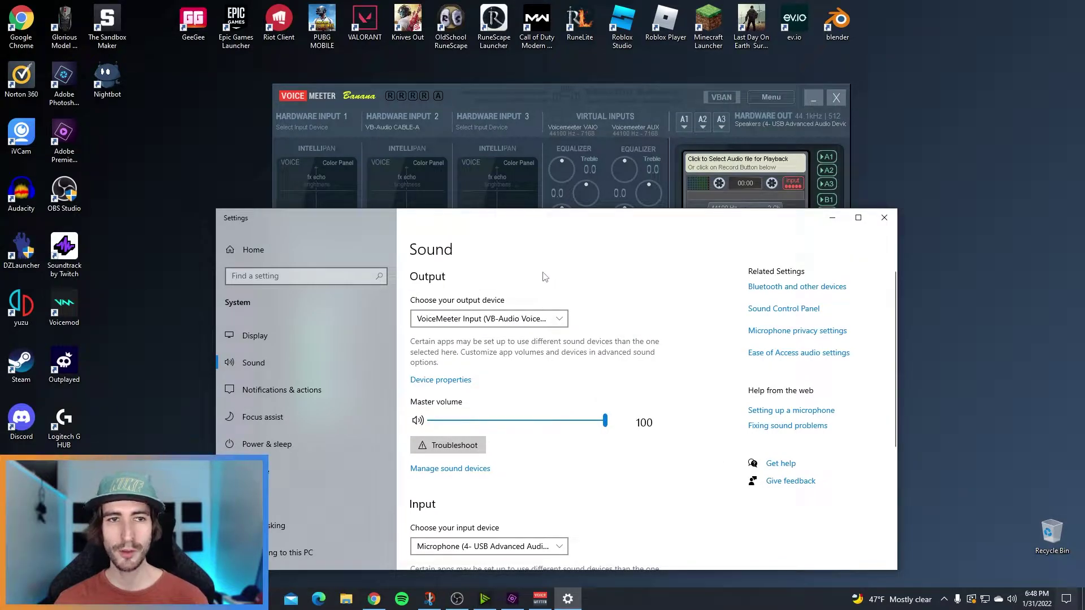
Compare the VAIO virtual input in Voicemeeter with the Windows output device, reselecting VoiceMeeter Input (VB-Audio VoiceMeeter VAIO)
{"action": "left_click", "coordinate": [567, 130]}
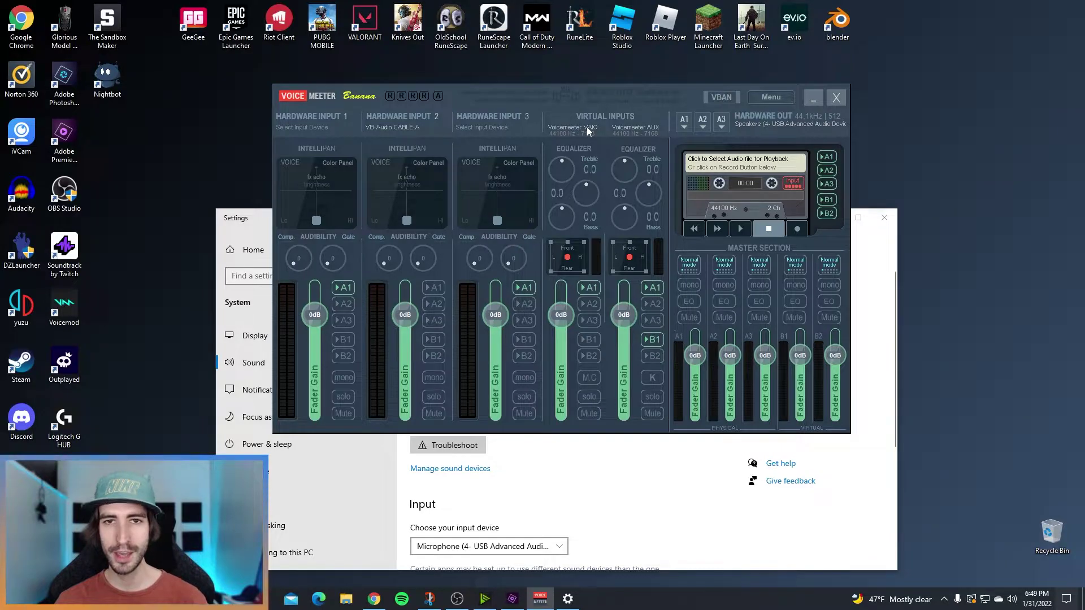
{"action": "left_click", "coordinate": [874, 255]}
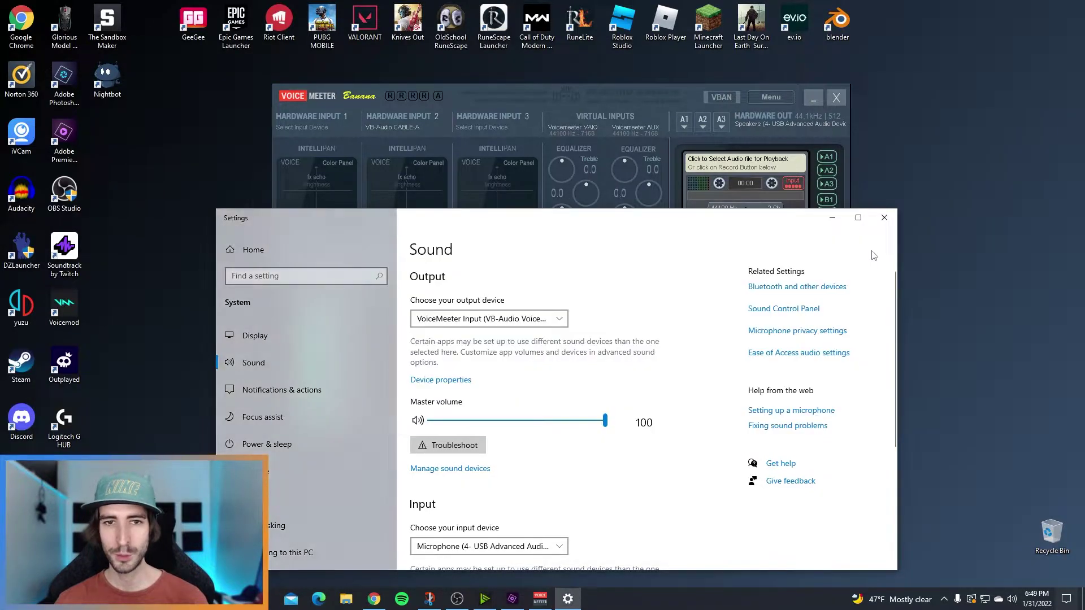
{"action": "left_click", "coordinate": [489, 319]}
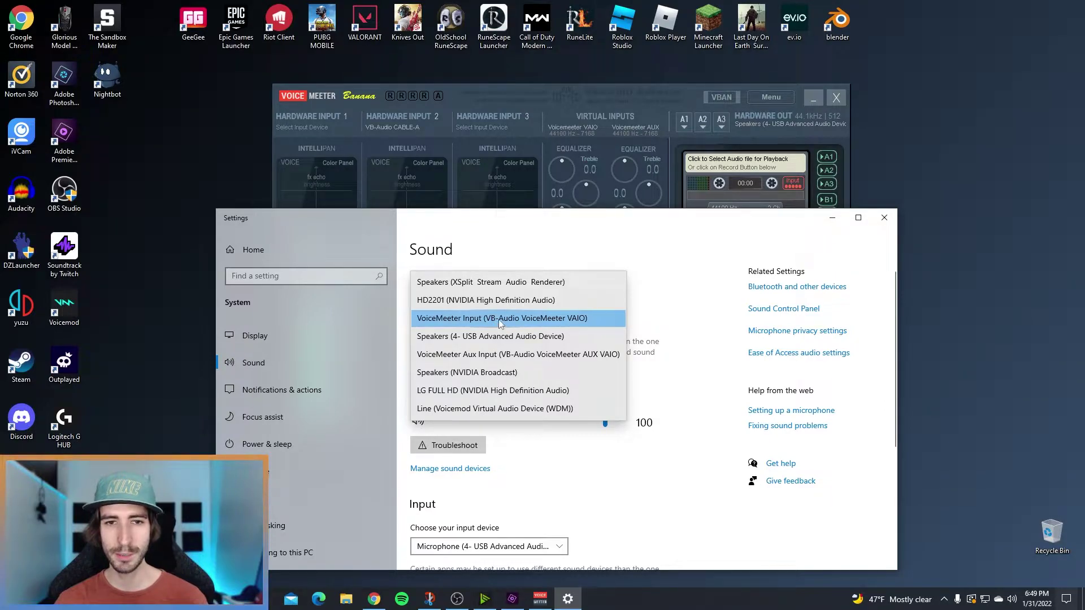
{"action": "left_click", "coordinate": [582, 318]}
Choose Microphone (4- USB Advanced Audio Device) as the Windows input device
{"action": "scroll", "coordinate": [585, 320], "scroll_direction": "down", "scroll_amount": 2}
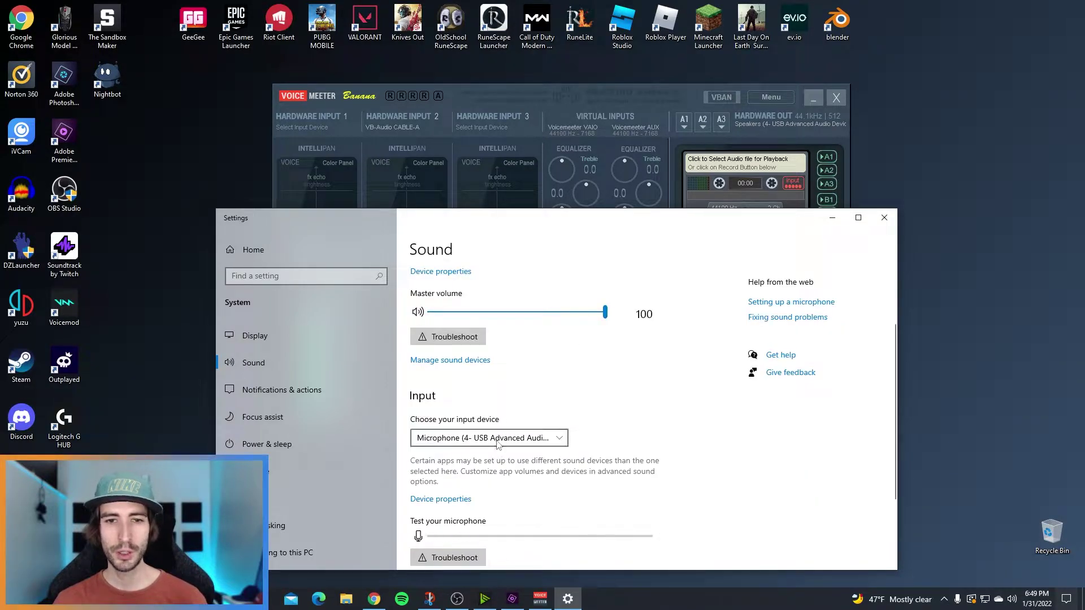
{"action": "left_click", "coordinate": [497, 439]}
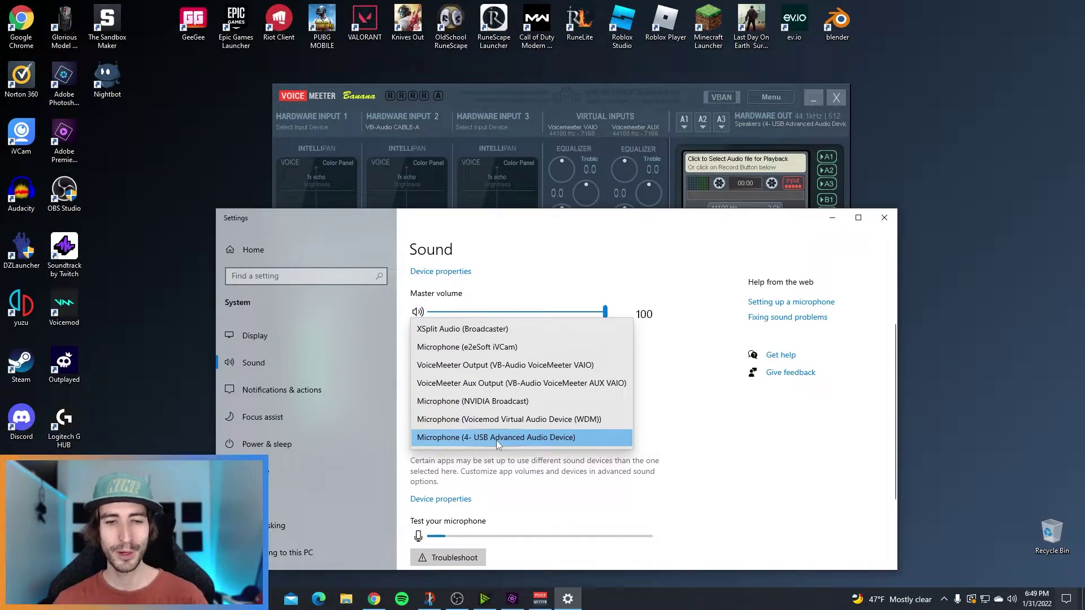
{"action": "left_click", "coordinate": [497, 440]}
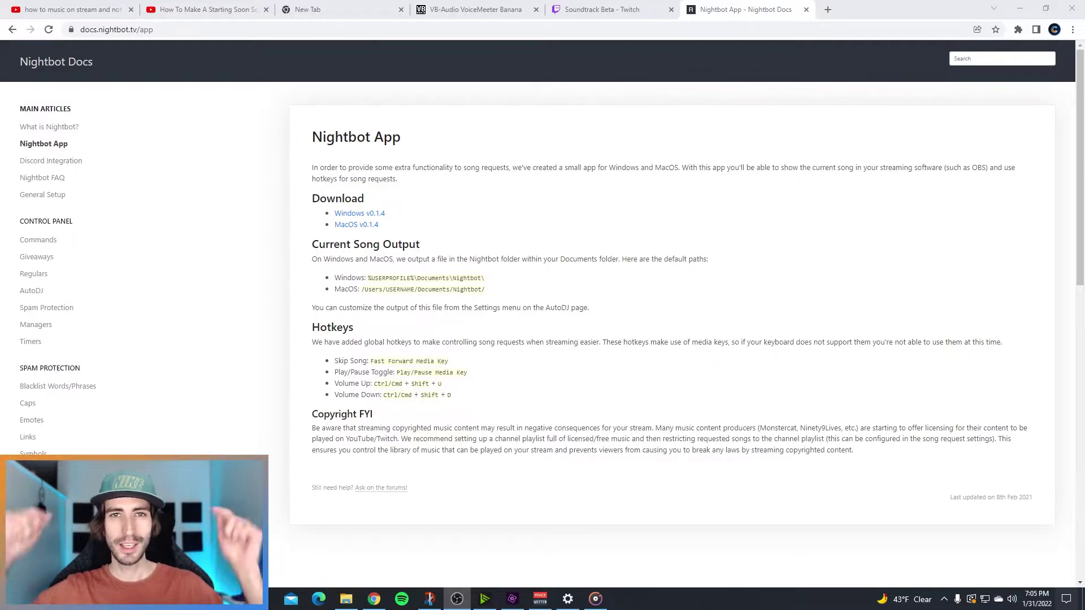
Launch Nightbot from the desktop, open the AutoDJ page for song requests and review the current song and queue
{"action": "left_click_drag", "start_coordinate": [205, 133], "coordinate": [442, 367]}
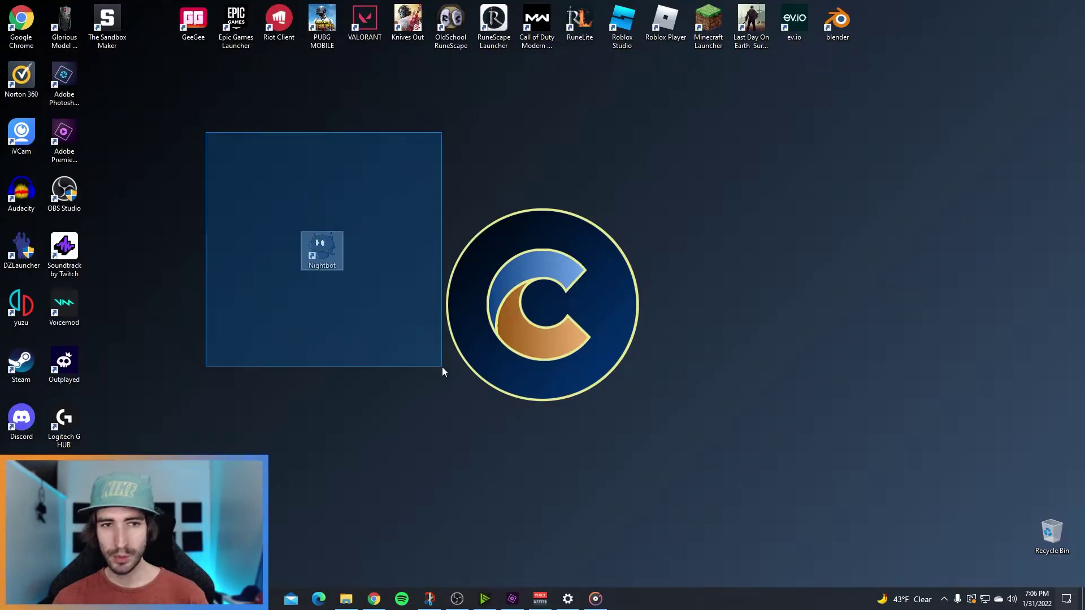
{"action": "double_click", "coordinate": [326, 247]}
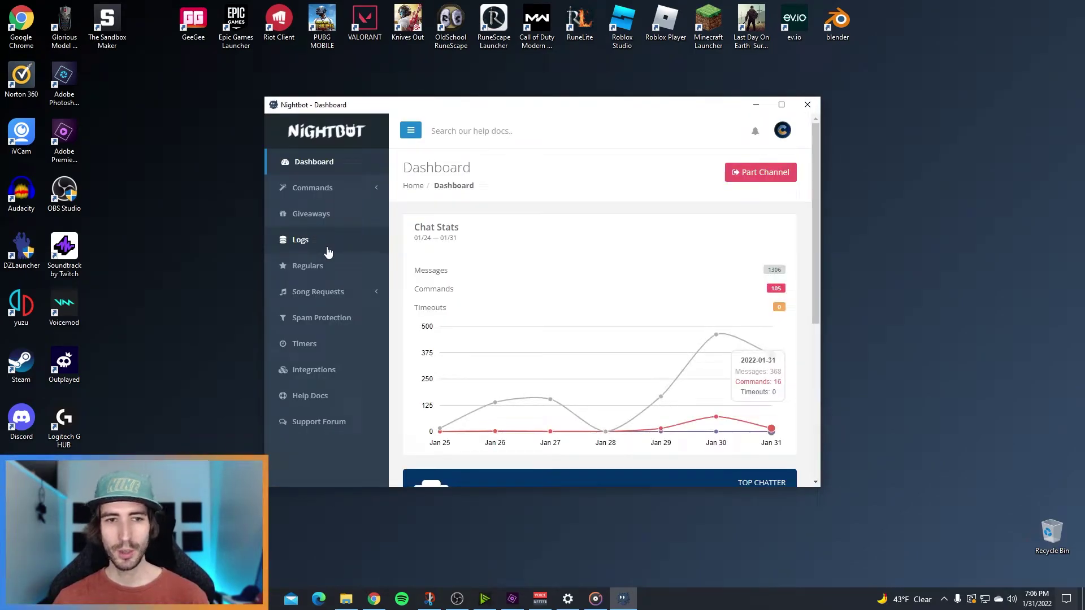
{"action": "left_click", "coordinate": [314, 292]}
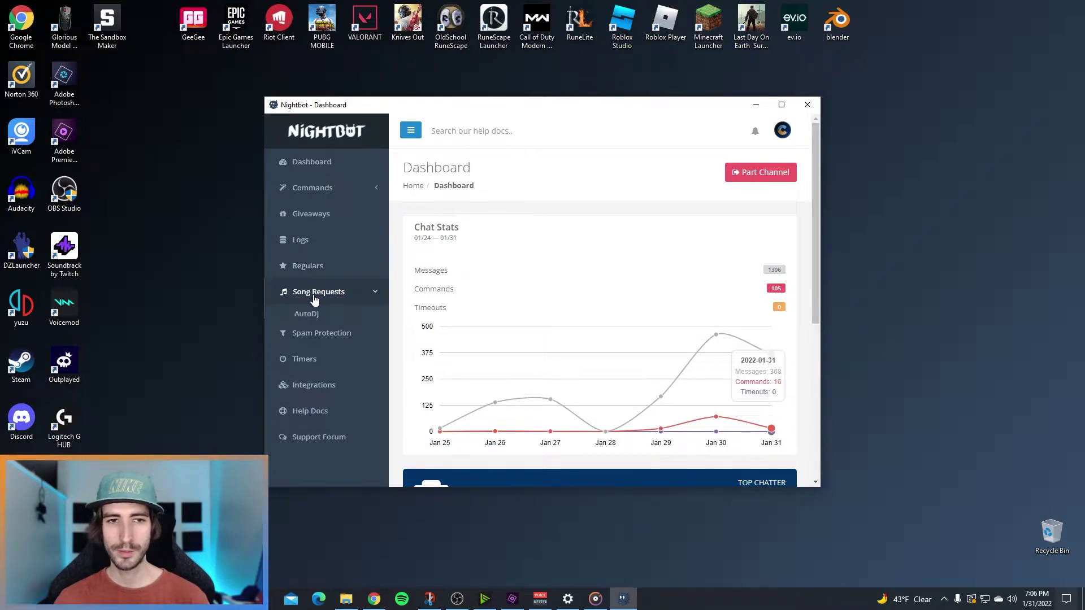
{"action": "left_click", "coordinate": [313, 321]}
{"action": "scroll", "coordinate": [566, 375], "scroll_direction": "down", "scroll_amount": 2}
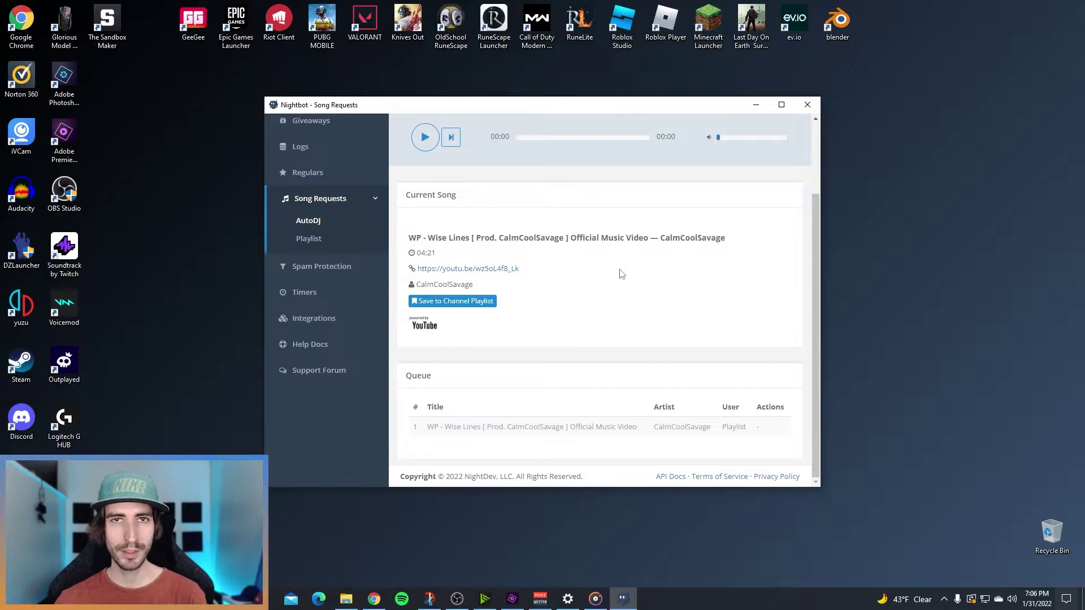
Examine the song request form for adding a YouTube or SoundCloud song to the queue, and dismiss it without submitting
{"action": "scroll", "coordinate": [622, 274], "scroll_direction": "up", "scroll_amount": 2}
{"action": "left_click", "coordinate": [720, 174]}
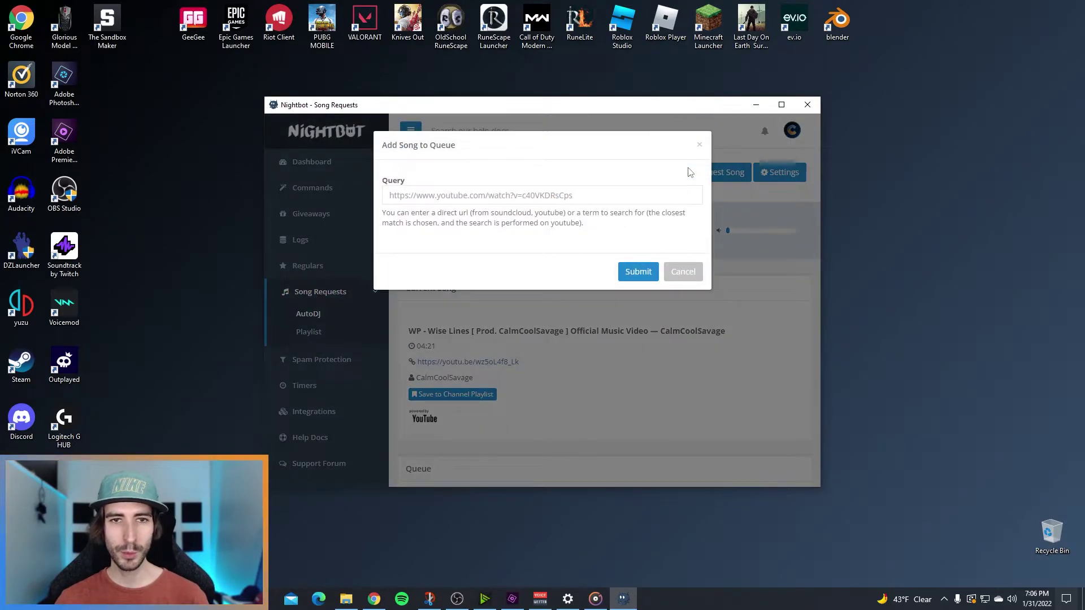
{"action": "left_click", "coordinate": [590, 195]}
{"action": "left_click", "coordinate": [705, 306]}
{"action": "scroll", "coordinate": [591, 350], "scroll_direction": "down", "scroll_amount": 1}
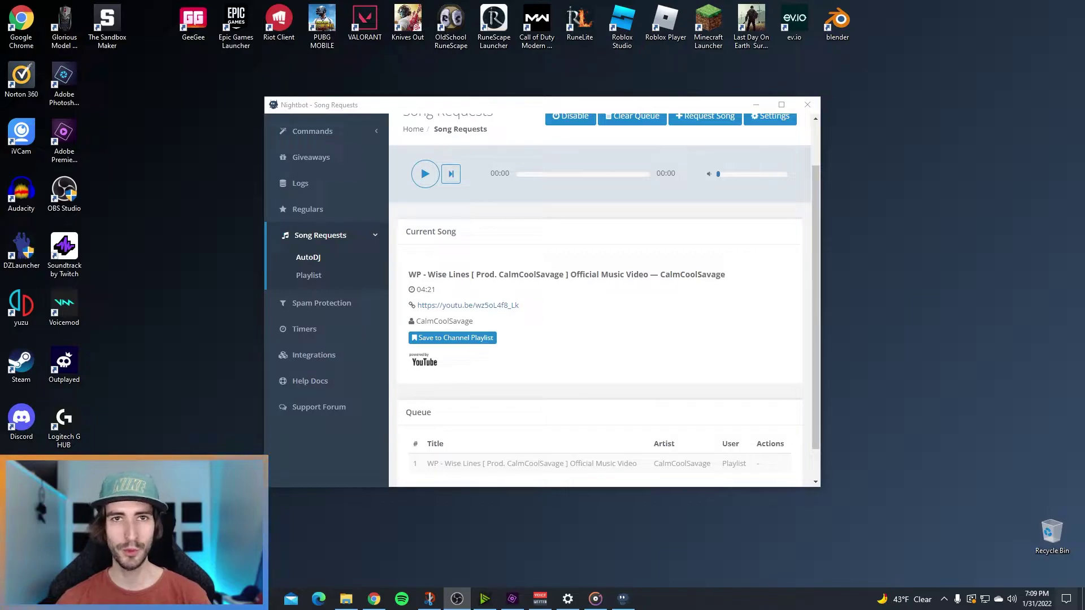
Open the app volume and device preferences in the Windows sound settings and look for Nightbot among the listed apps
{"action": "left_click", "coordinate": [965, 400]}
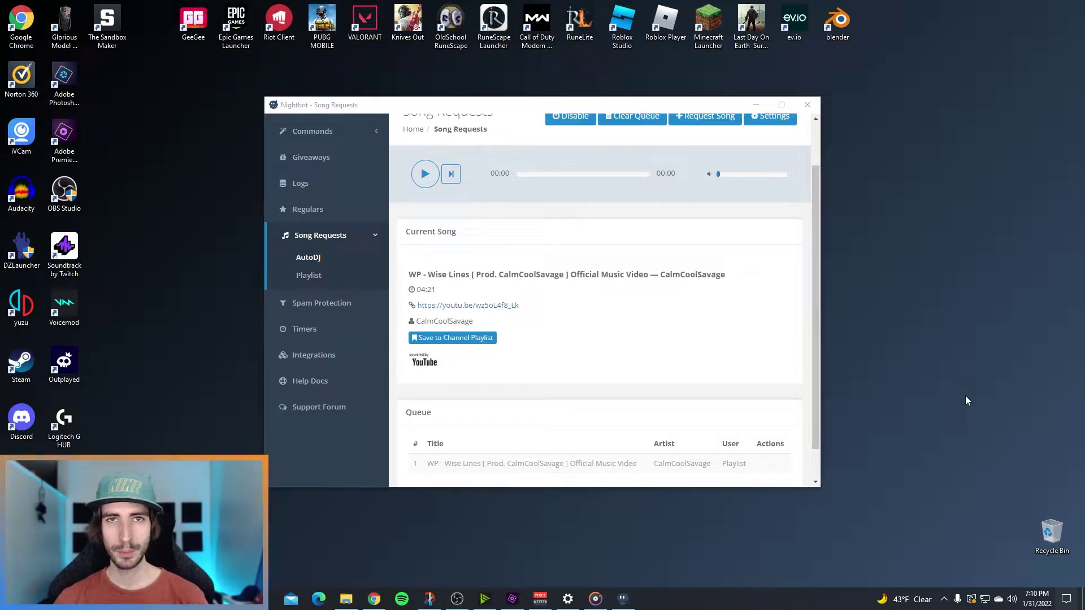
{"action": "left_click", "coordinate": [566, 600]}
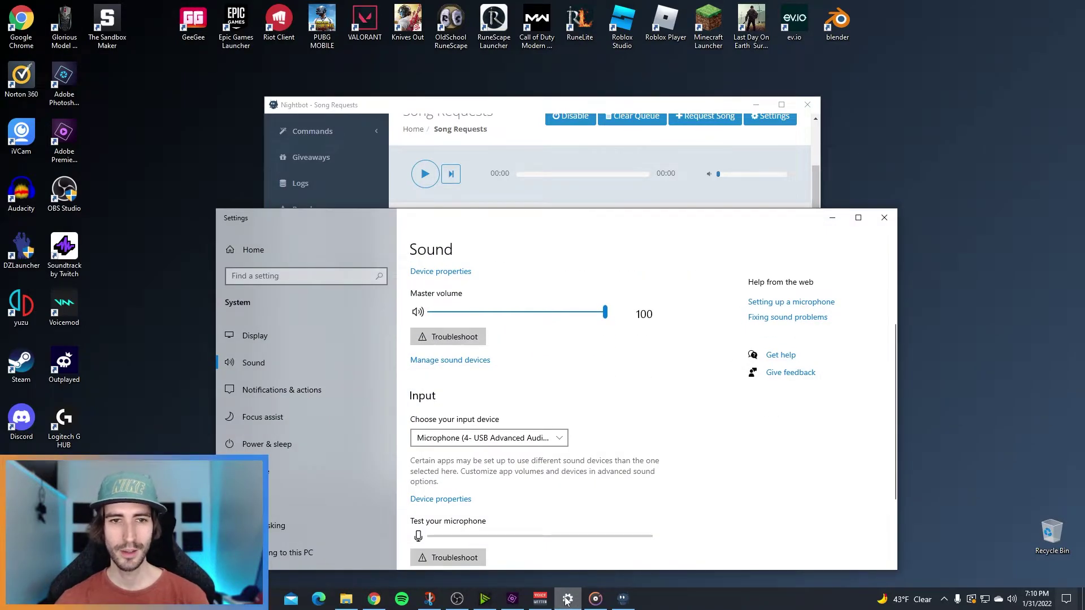
{"action": "scroll", "coordinate": [609, 415], "scroll_direction": "down", "scroll_amount": 2}
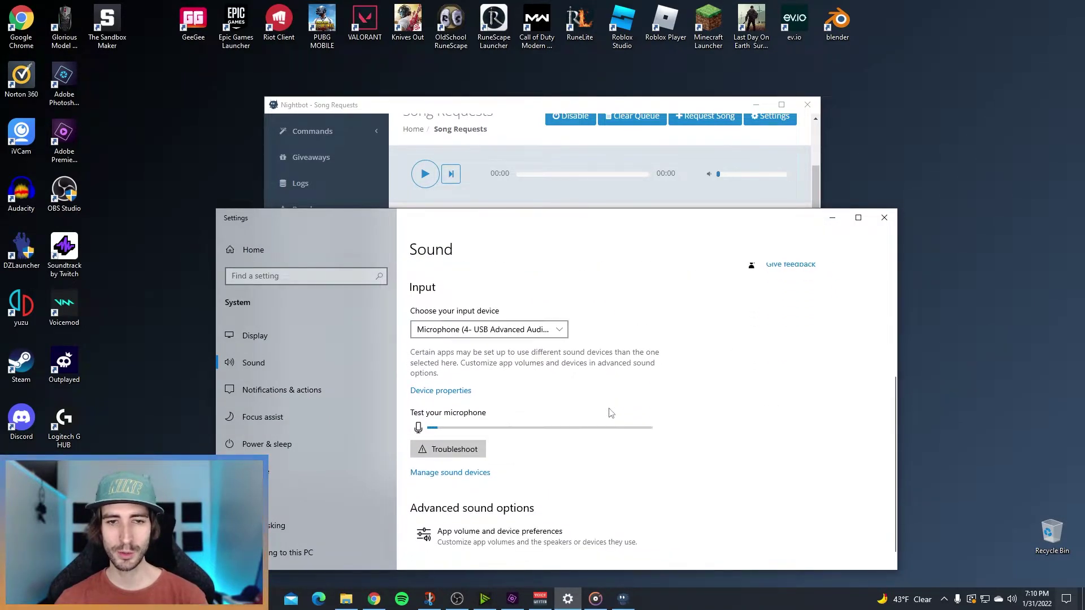
{"action": "scroll", "coordinate": [609, 415], "scroll_direction": "down", "scroll_amount": 1}
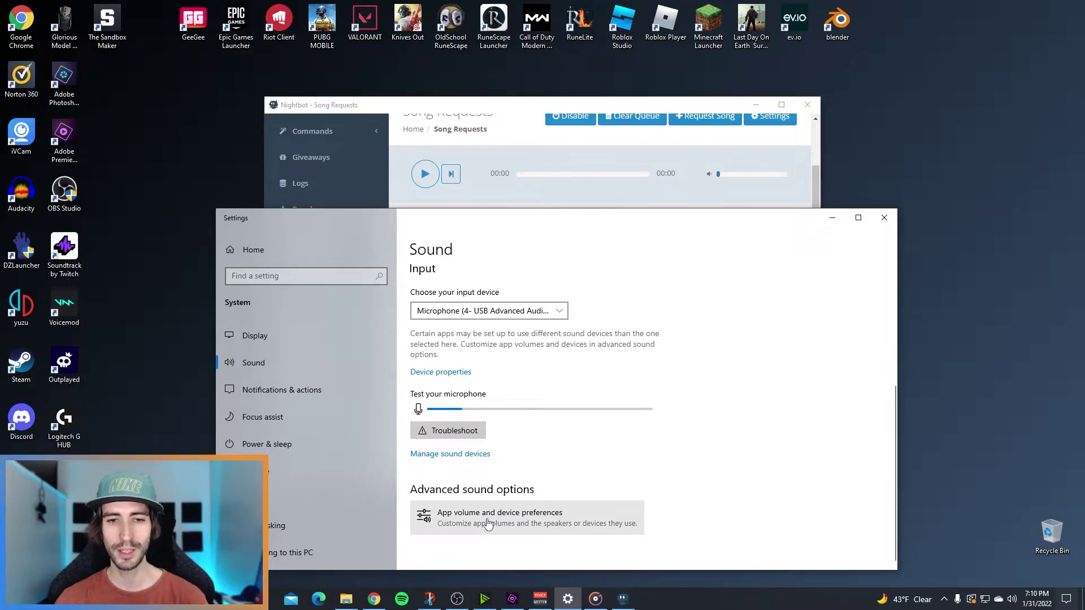
{"action": "left_click", "coordinate": [487, 523]}
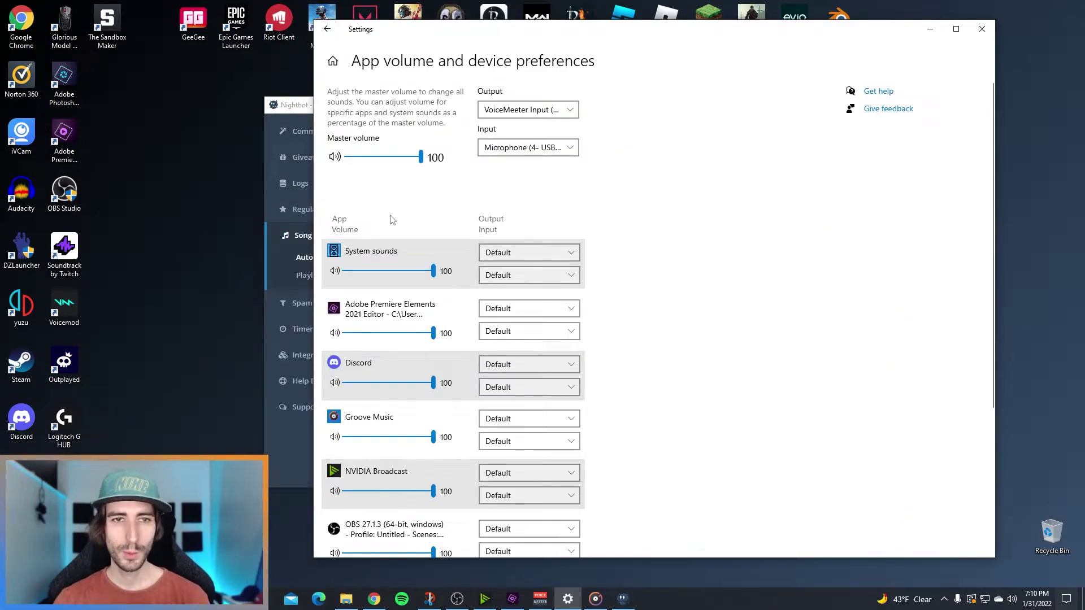
{"action": "scroll", "coordinate": [380, 220], "scroll_direction": "down", "scroll_amount": 2}
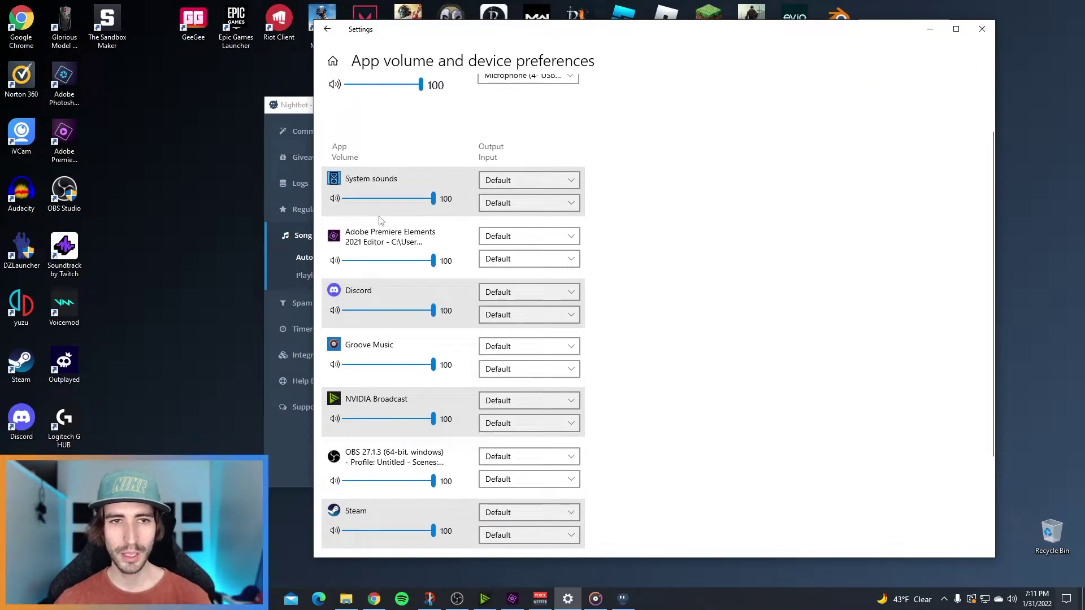
{"action": "scroll", "coordinate": [380, 220], "scroll_direction": "down", "scroll_amount": 2}
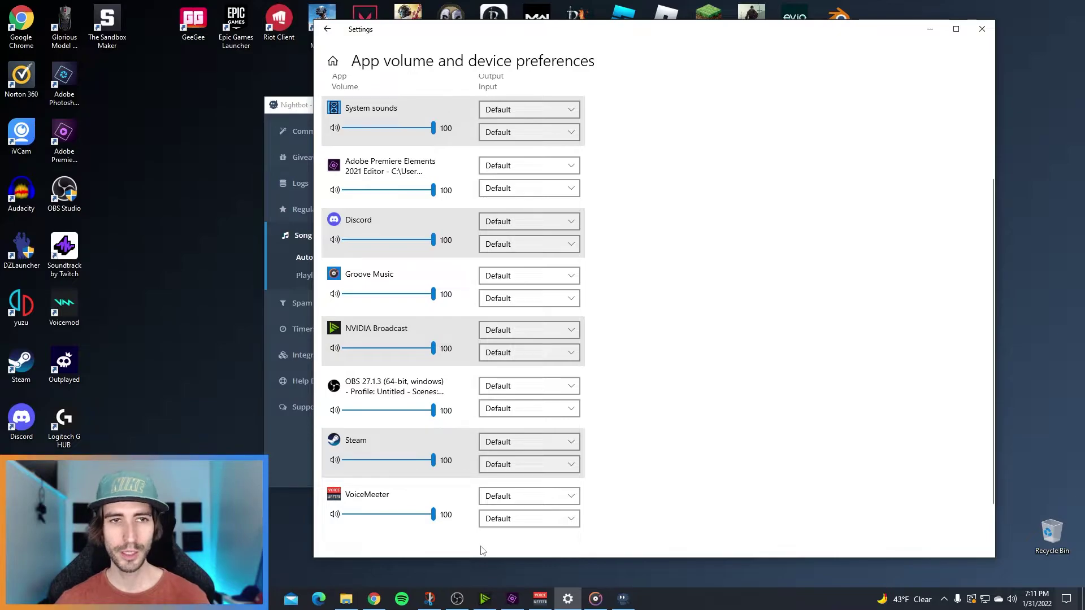
Start the current song in Nightbot, and return to the app volume preferences to locate Nightbot's entry
{"action": "left_click_drag", "start_coordinate": [296, 112], "coordinate": [172, 71]}
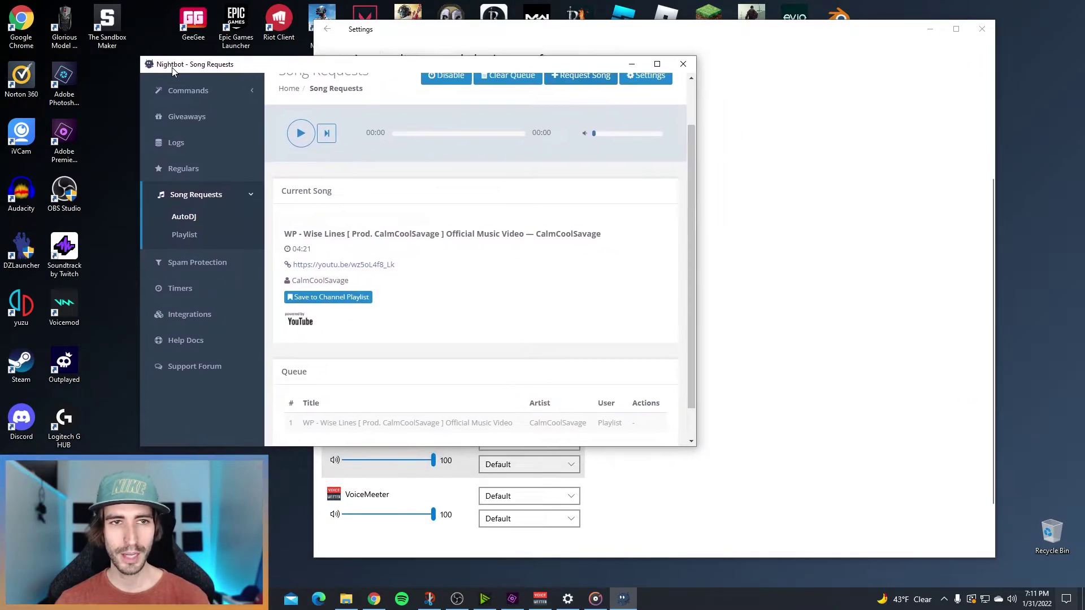
{"action": "left_click", "coordinate": [301, 134]}
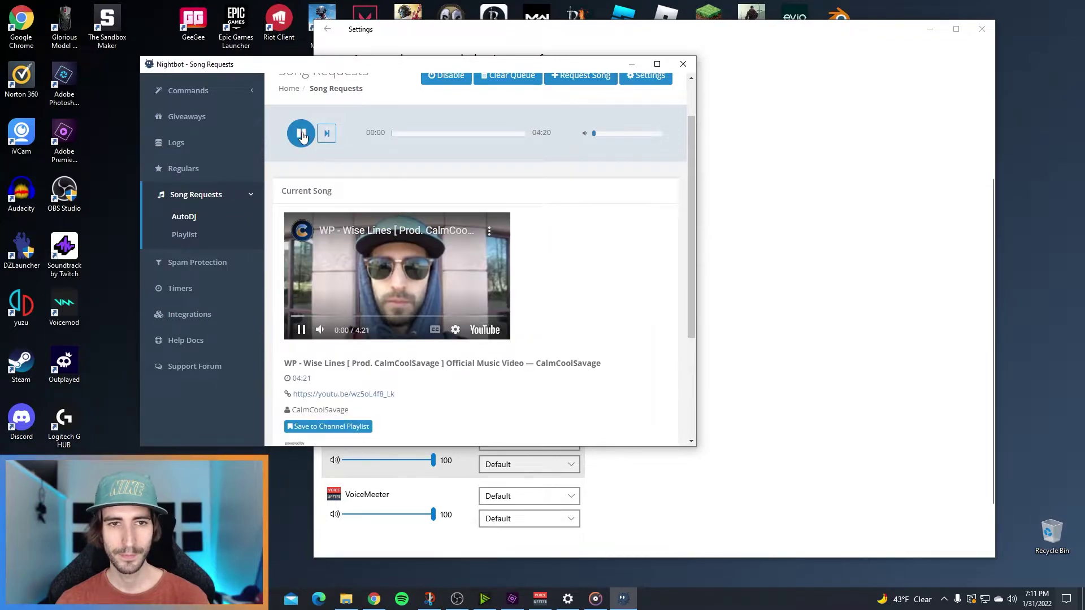
{"action": "left_click", "coordinate": [625, 34]}
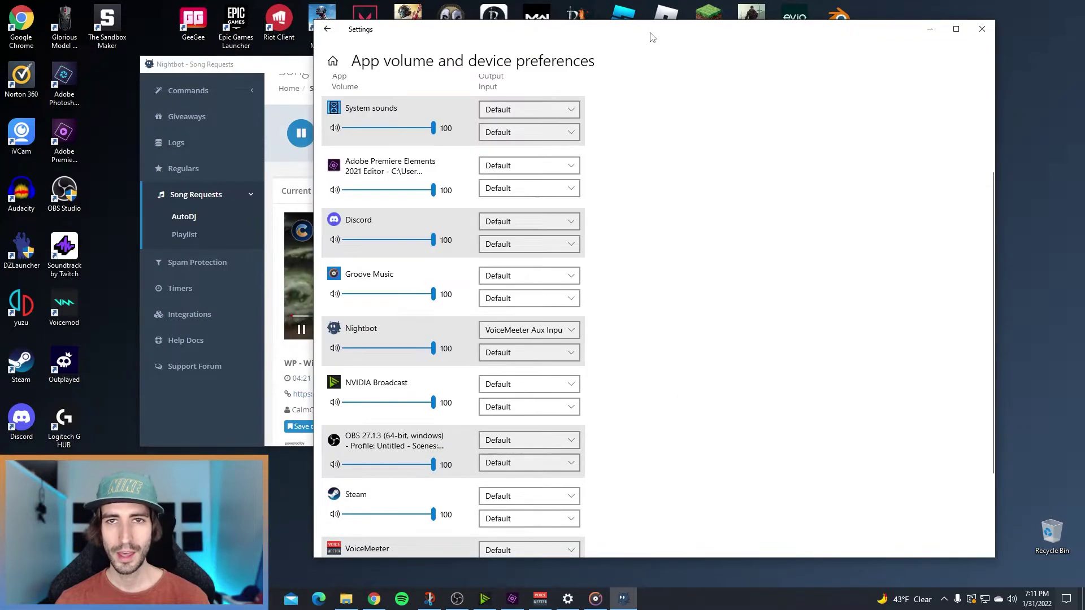
{"action": "left_click_drag", "start_coordinate": [625, 34], "coordinate": [652, 27]}
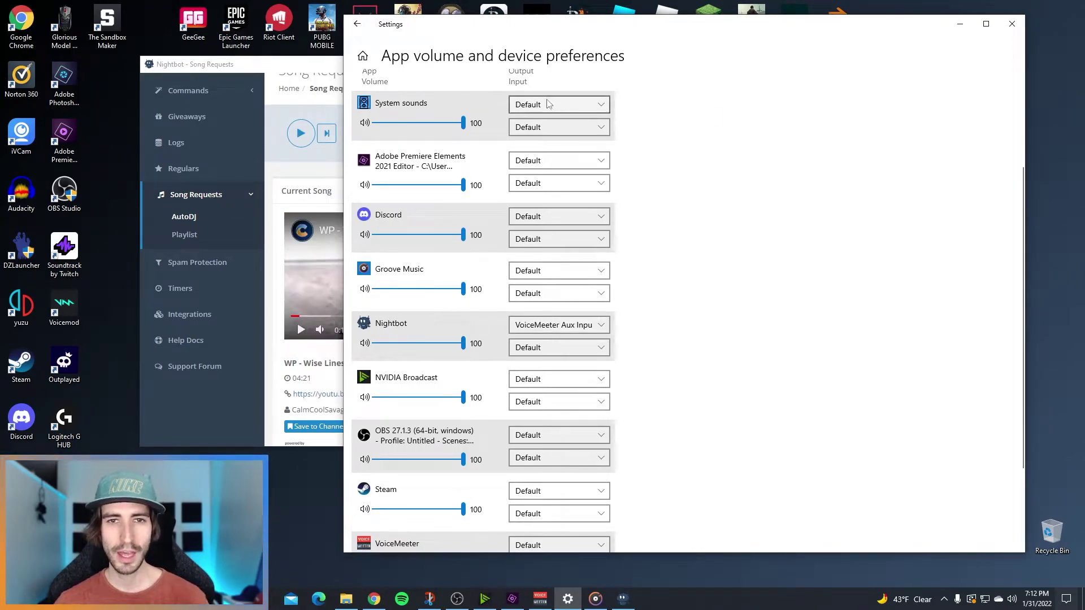
Check the AUX virtual input in Voicemeeter and set Nightbot's output device to VoiceMeeter Aux Input (VB-Audio VoiceMeeter AUX VAIO)
{"action": "left_click", "coordinate": [538, 590]}
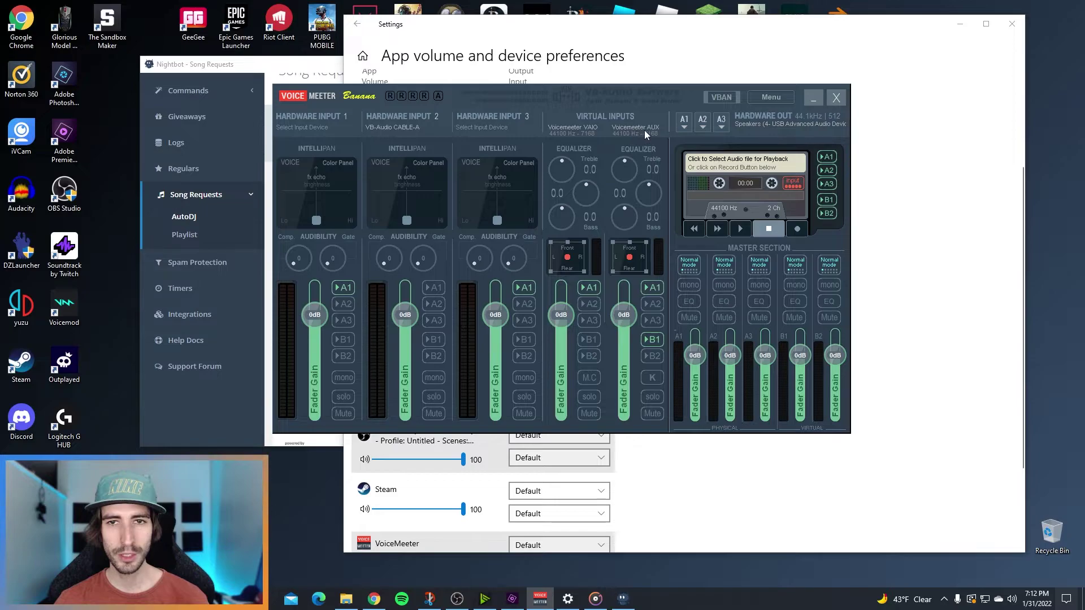
{"action": "left_click", "coordinate": [890, 220]}
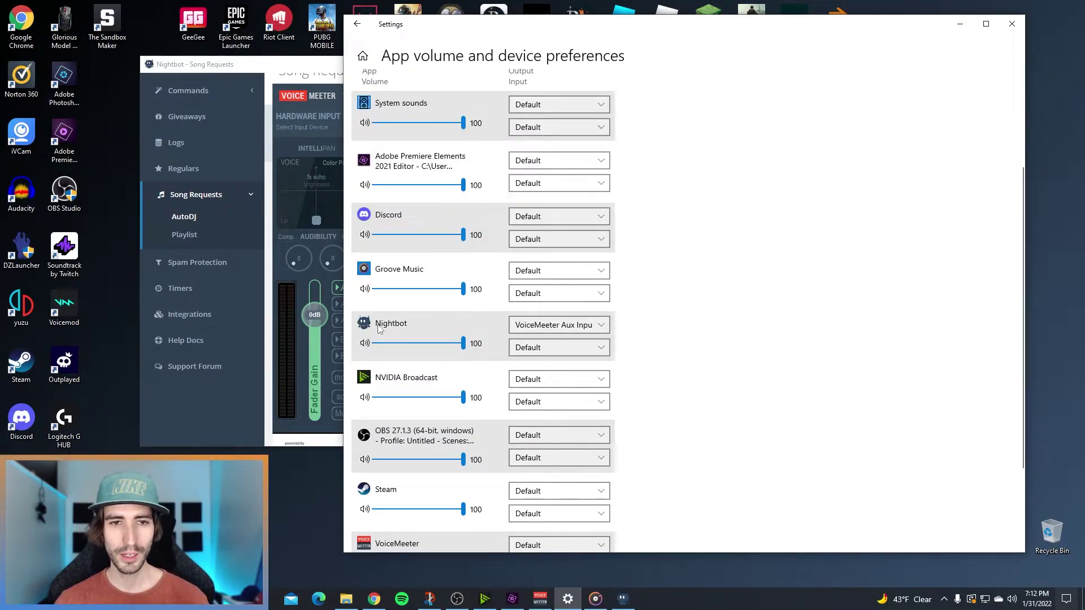
{"action": "left_click", "coordinate": [531, 326]}
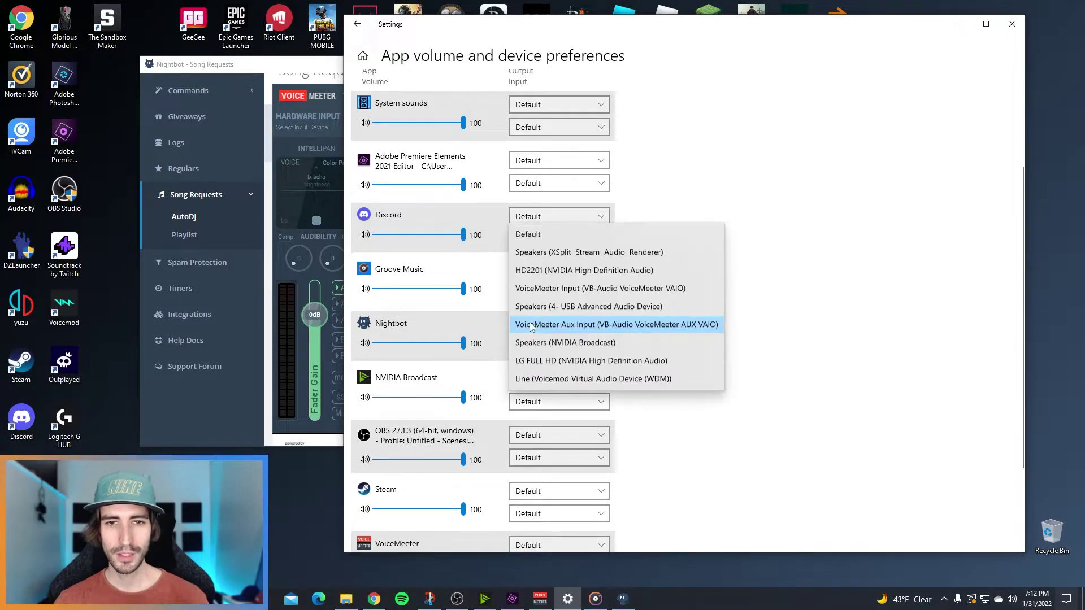
{"action": "left_click", "coordinate": [585, 327]}
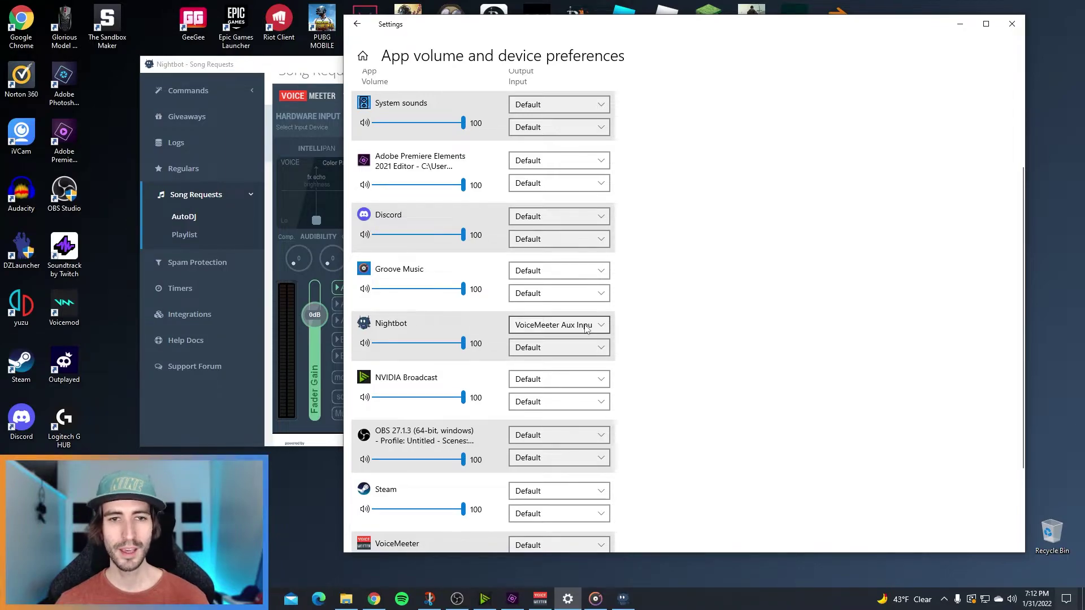
{"action": "left_click", "coordinate": [586, 328]}
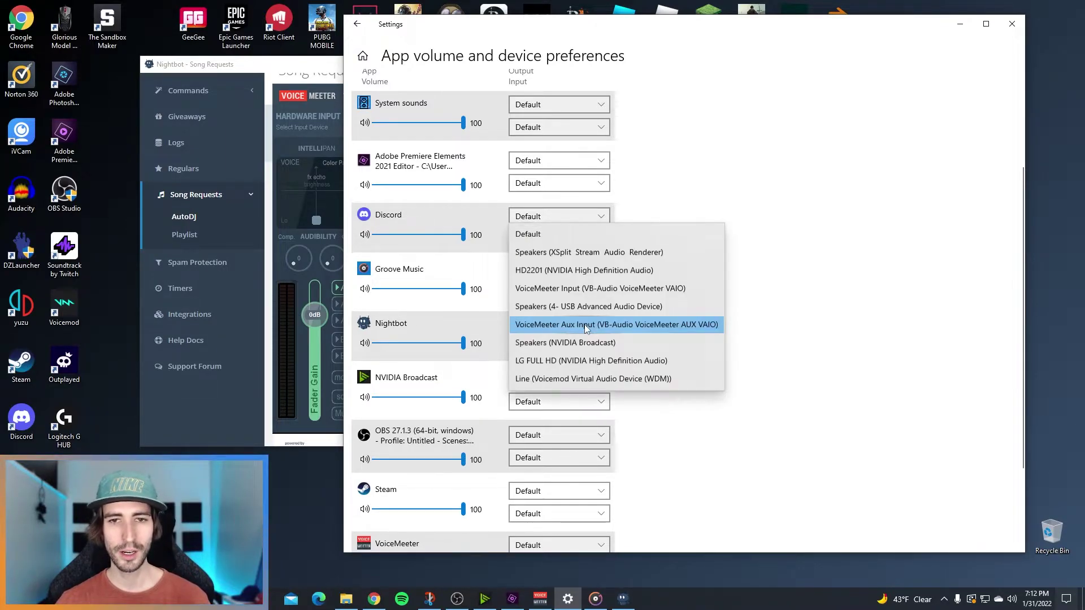
{"action": "left_click", "coordinate": [586, 329]}
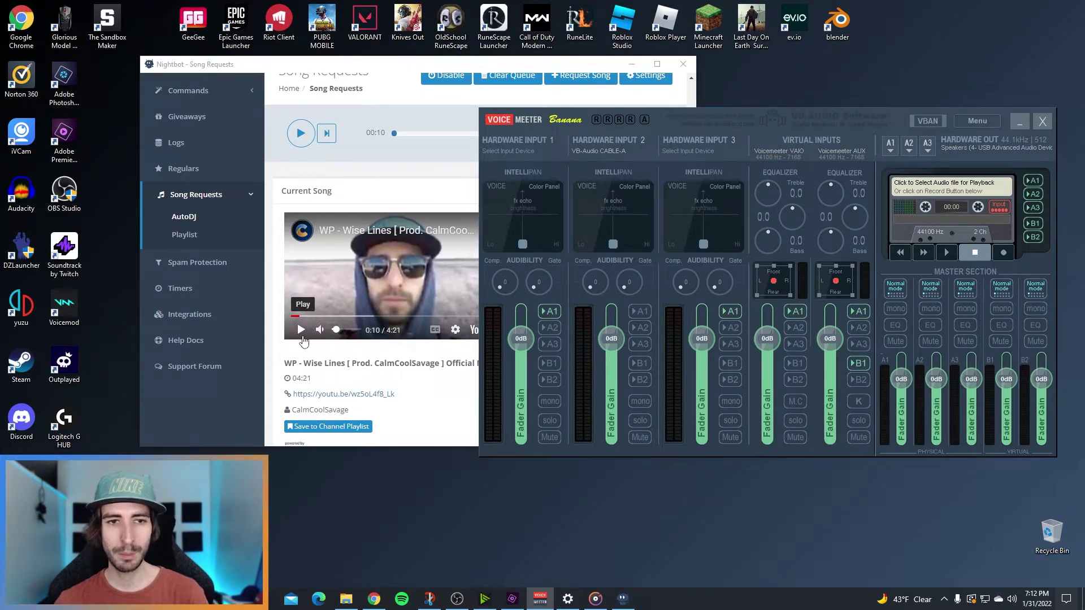
Play the Nightbot song beside the Voicemeeter window to check the signal on the AUX virtual input
{"action": "left_click", "coordinate": [301, 329]}
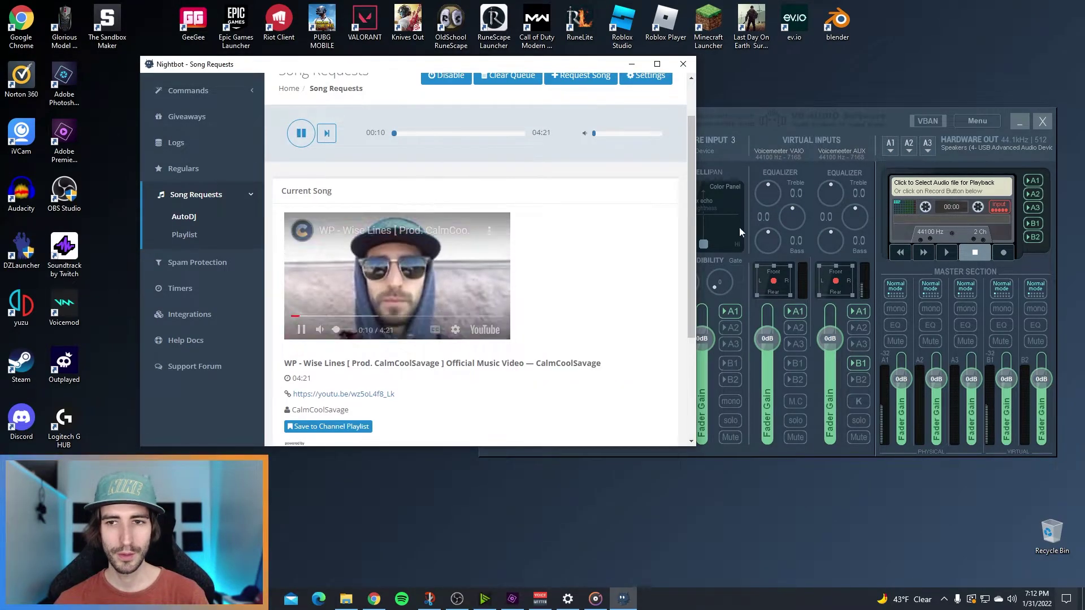
{"action": "left_click_drag", "start_coordinate": [804, 121], "coordinate": [713, 121]}
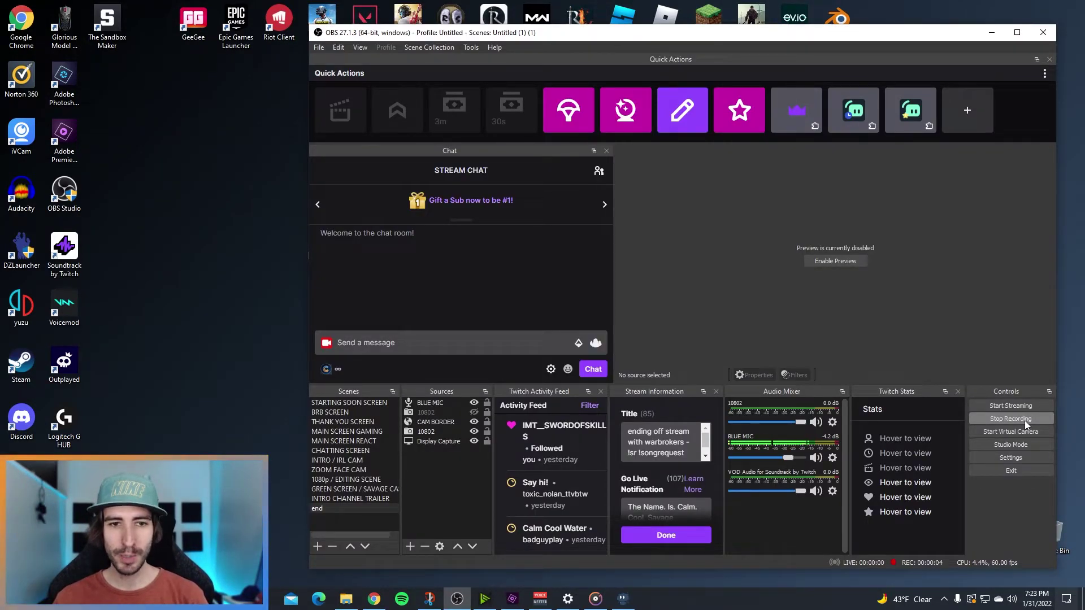
In OBS, add an Audio Output Capture source named "system 1" with VoiceMeeter Input (VB-Audio VoiceMeeter VAIO) as its device
{"action": "right_click", "coordinate": [430, 471]}
{"action": "mouse_move", "coordinate": [446, 477]}
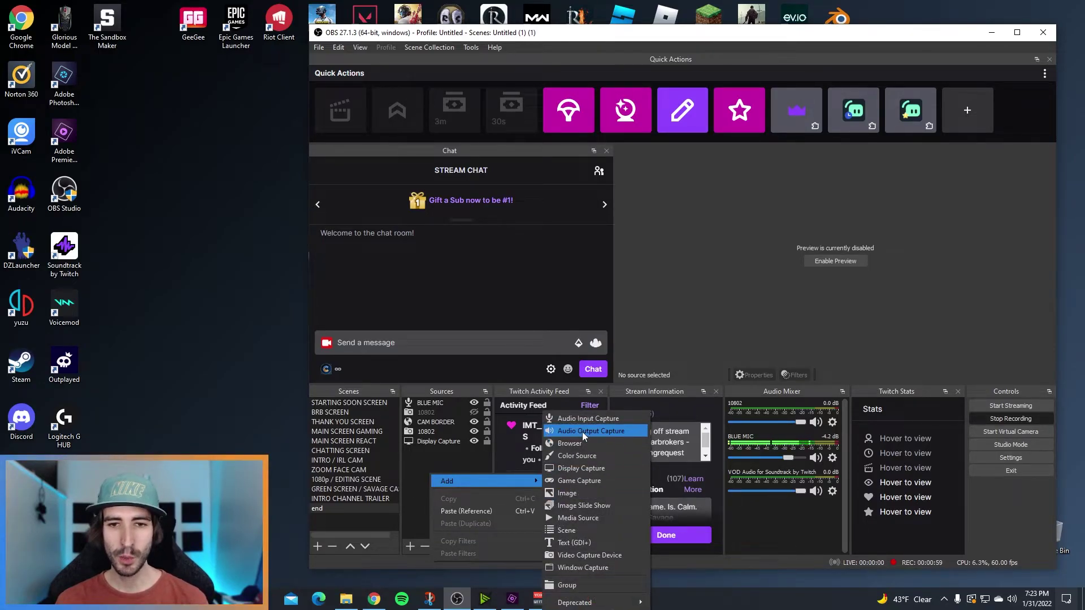
{"action": "left_click", "coordinate": [582, 431]}
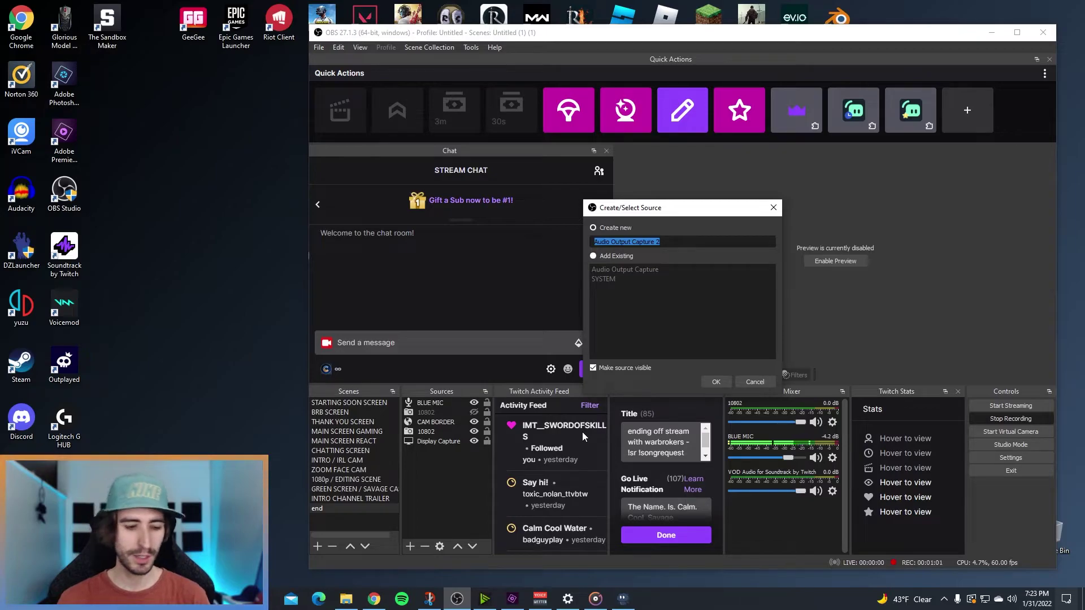
{"action": "type", "text": "system 1"}
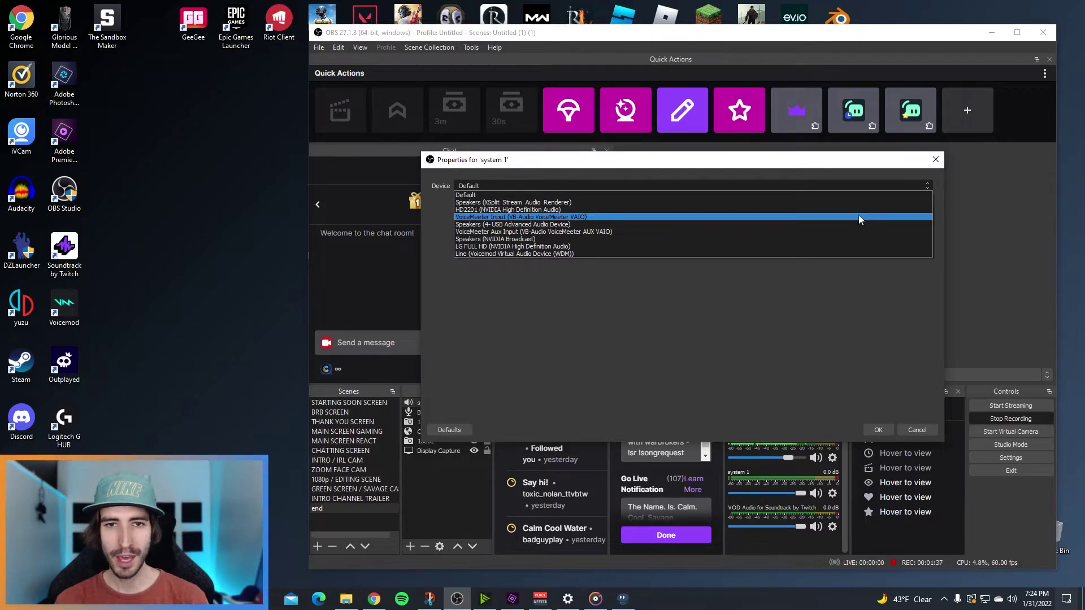
{"action": "left_click", "coordinate": [859, 220]}
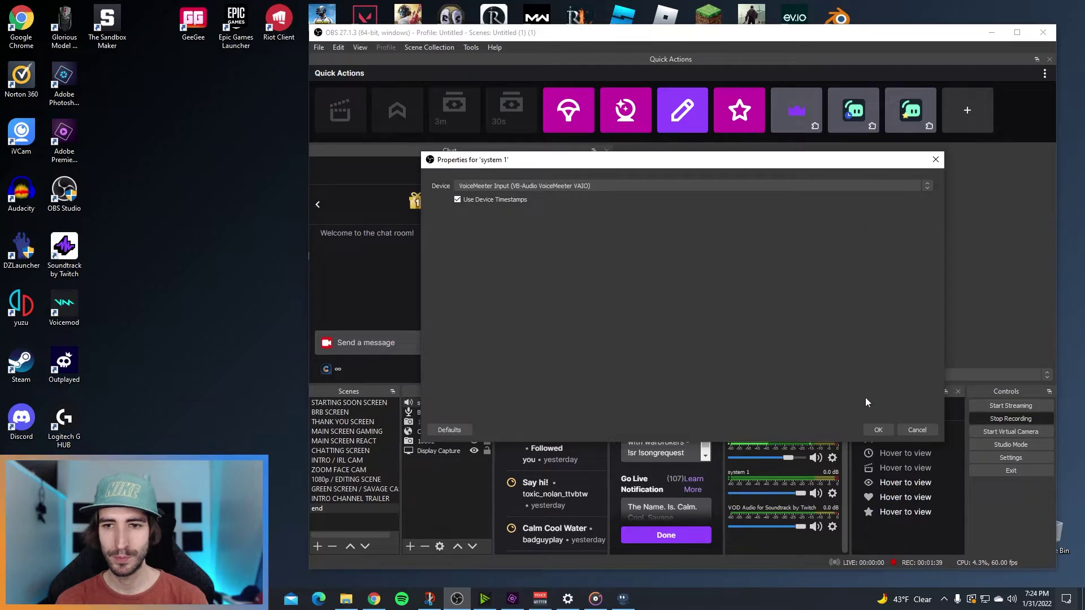
{"action": "left_click", "coordinate": [878, 430]}
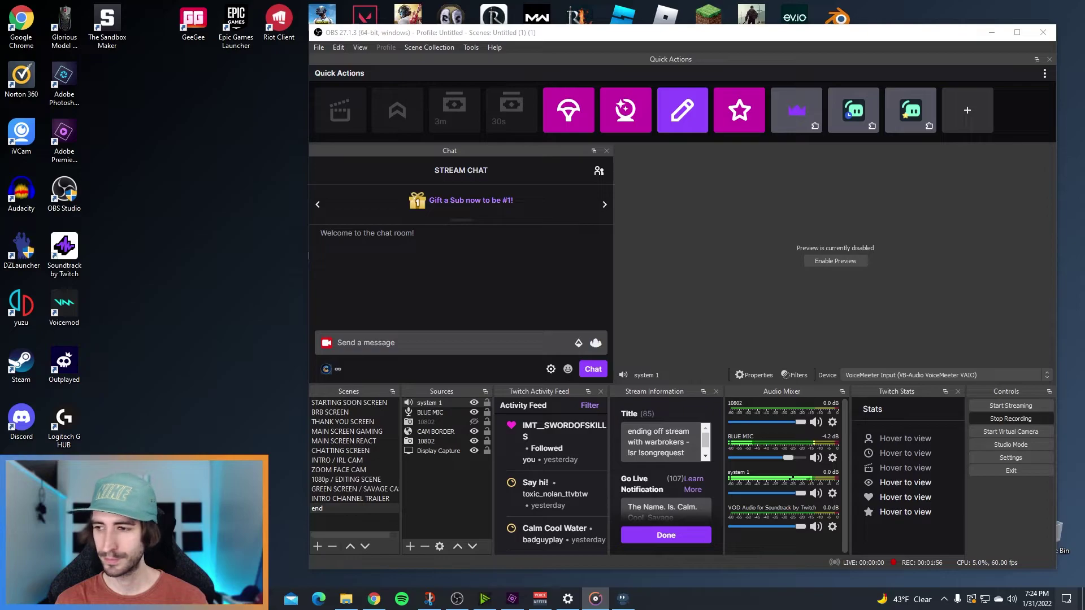
Add an Audio Input Capture source named "nightbot music" with VoiceMeeter Output (VB-Audio VoiceMeeter VAIO) as its device
{"action": "right_click", "coordinate": [433, 478]}
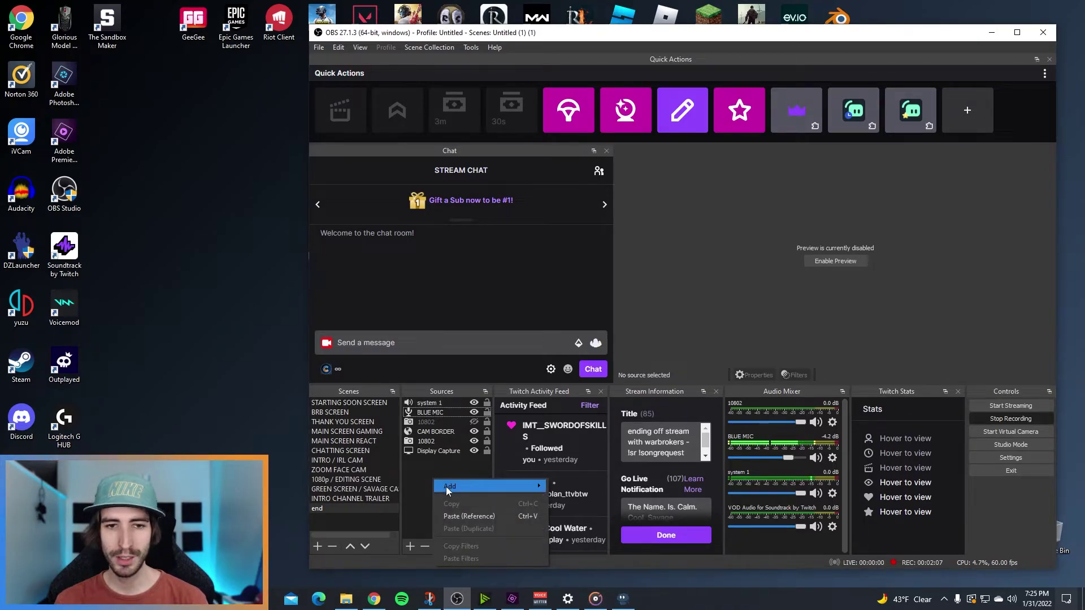
{"action": "mouse_move", "coordinate": [447, 486]}
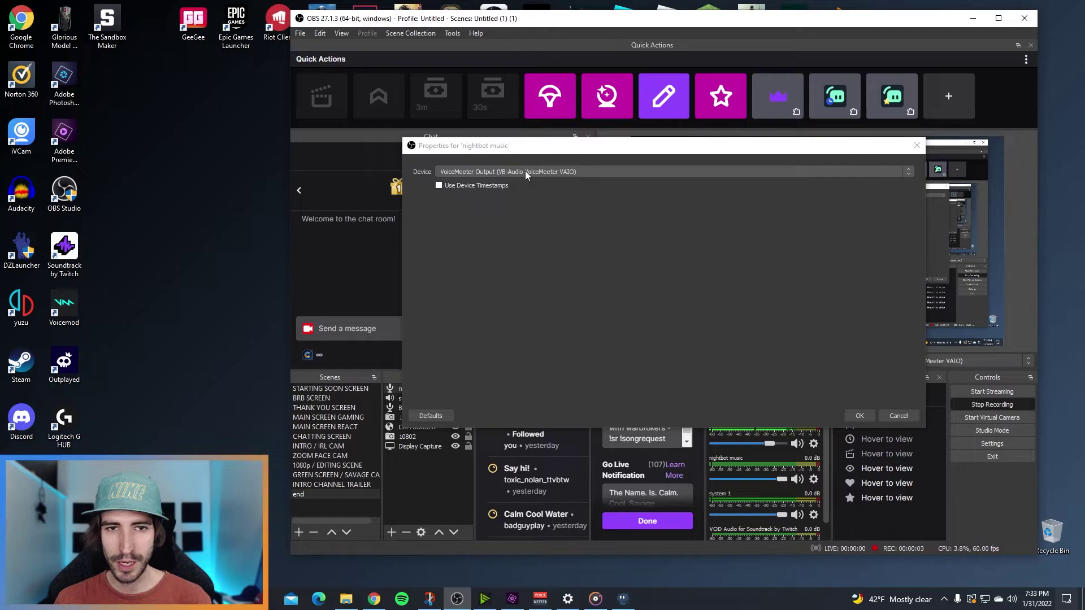
{"action": "left_click", "coordinate": [525, 170]}
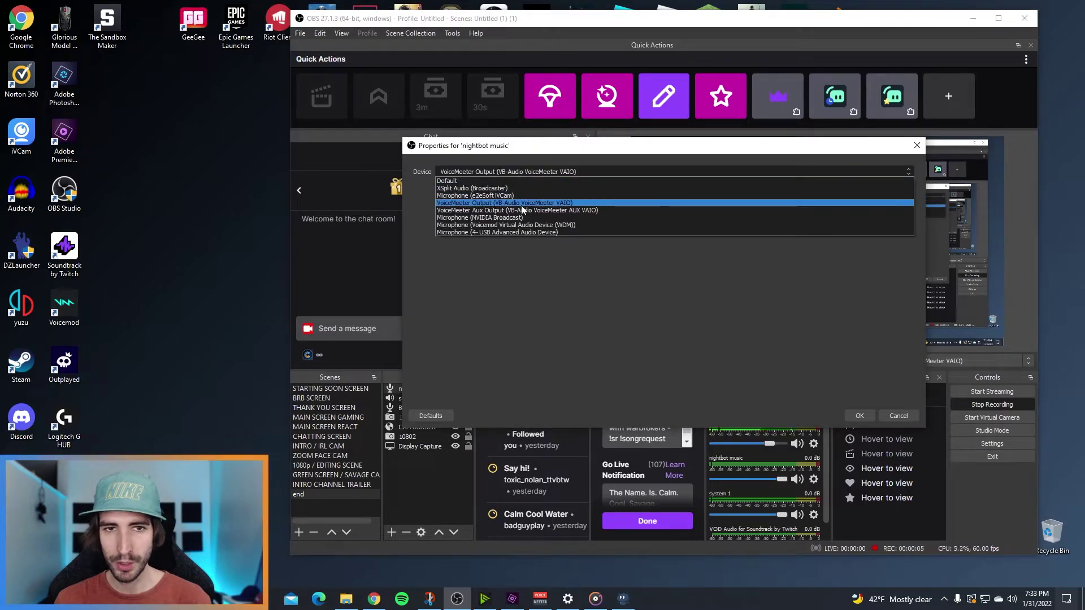
{"action": "left_click", "coordinate": [478, 204]}
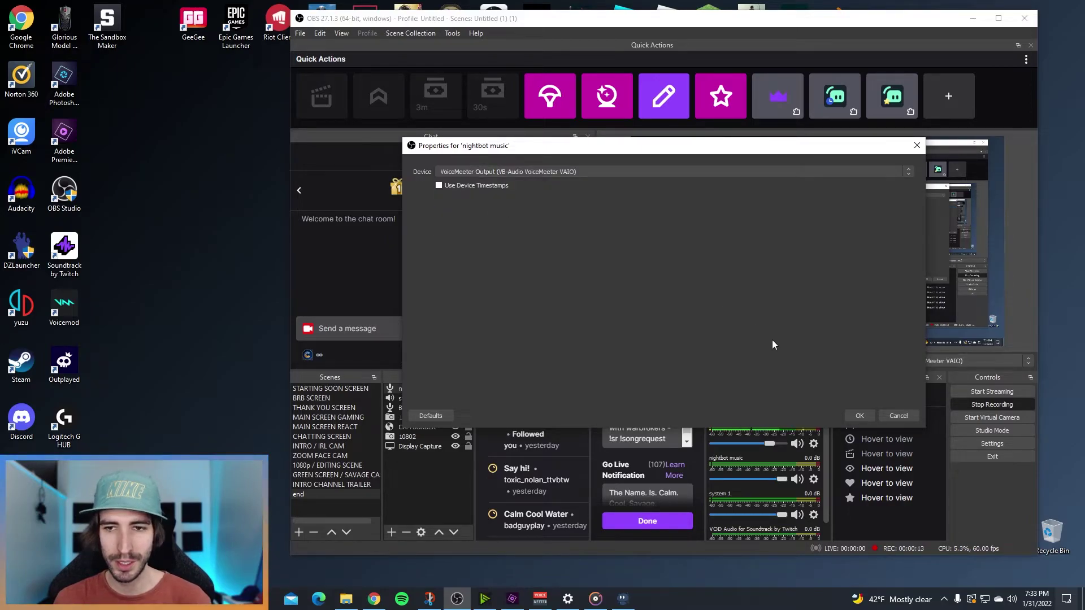
{"action": "left_click", "coordinate": [858, 416]}
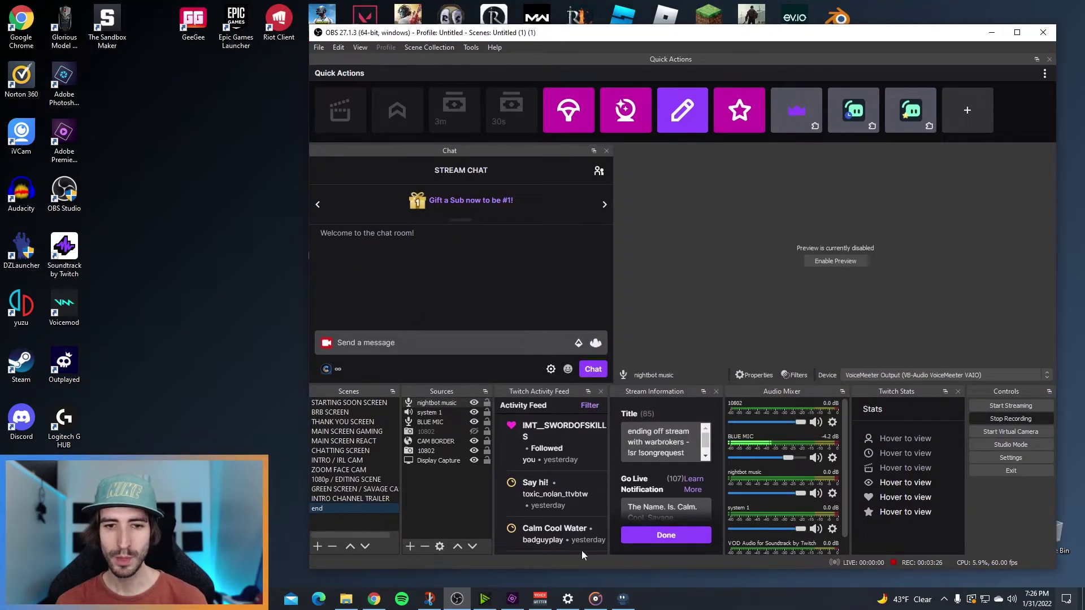
Play the song in Nightbot beside OBS, compare the nightbot music and system 1 meters in the audio mixer, and pause playback
{"action": "left_click", "coordinate": [623, 598]}
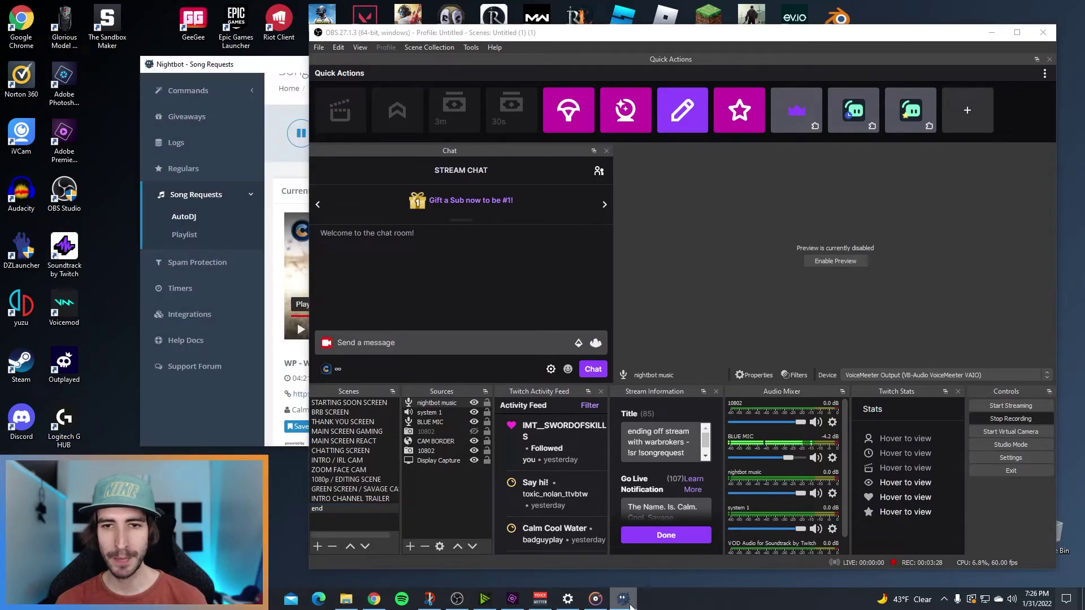
{"action": "left_click_drag", "start_coordinate": [253, 64], "coordinate": [169, 59]}
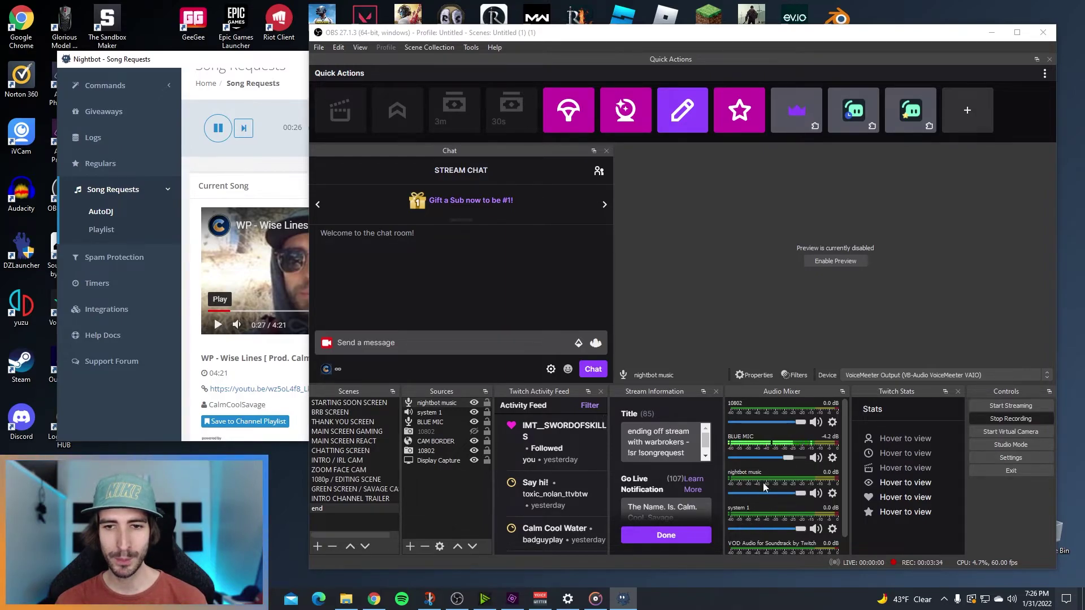
{"action": "left_click", "coordinate": [218, 325]}
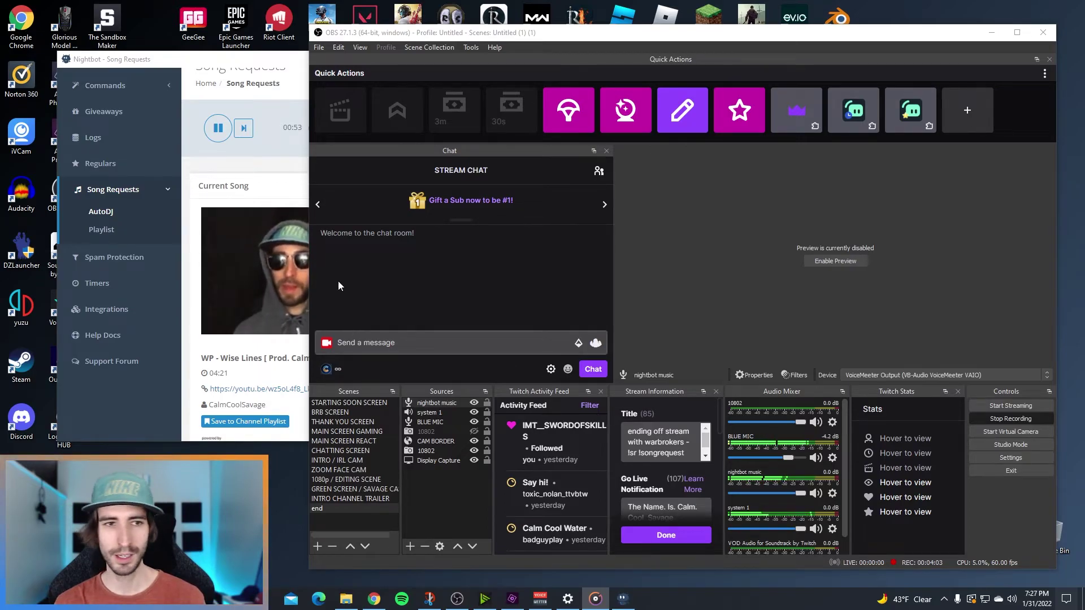
{"action": "left_click", "coordinate": [211, 130]}
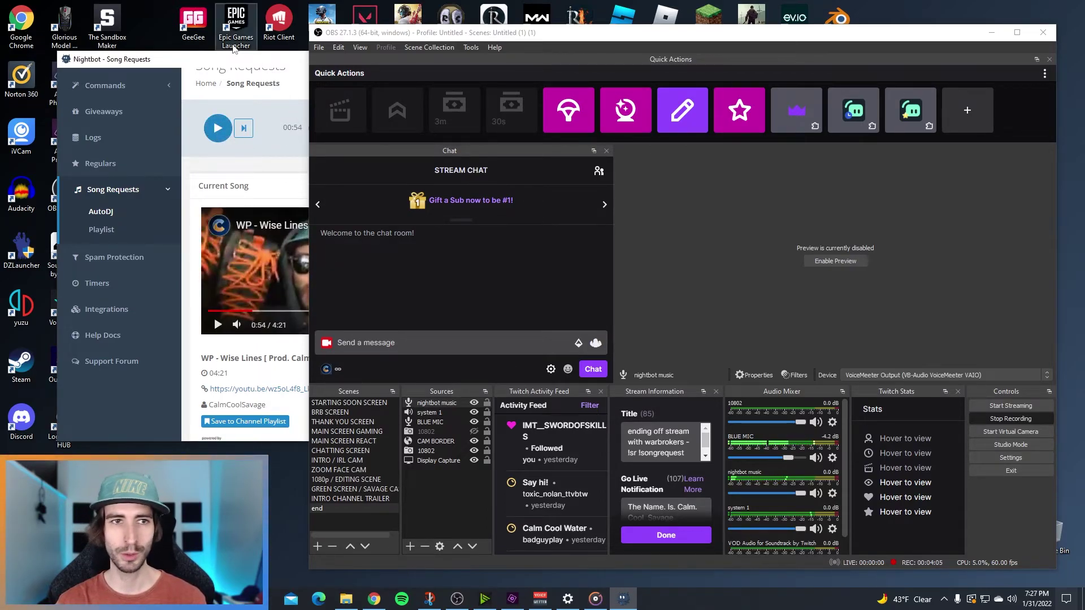
{"action": "key", "text": "alt+F4"}
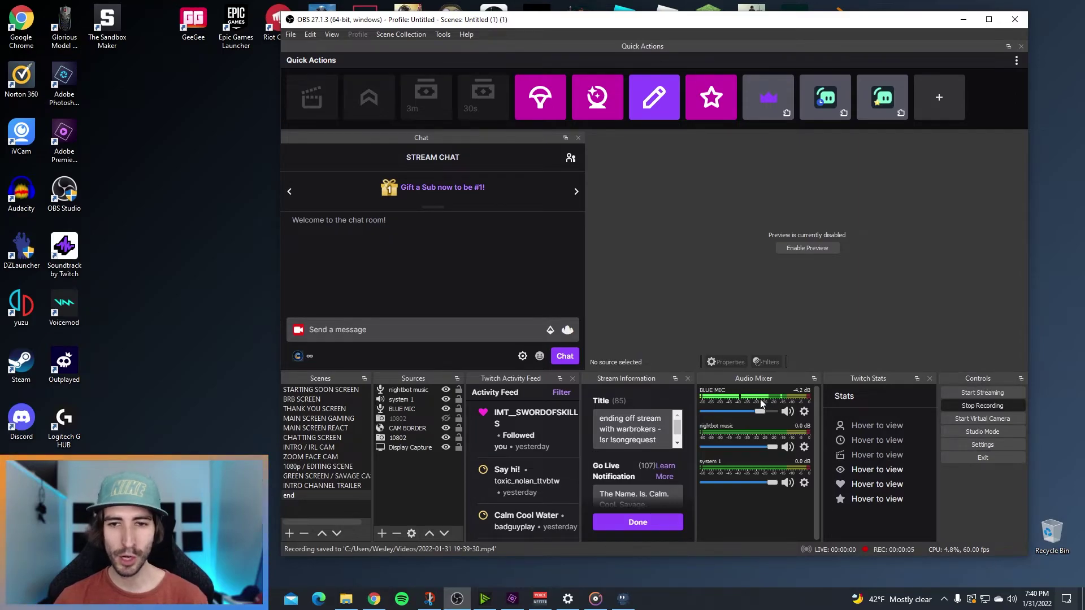
Open the advanced audio properties from the OBS audio mixer to review each source's track assignments
{"action": "right_click", "coordinate": [744, 418]}
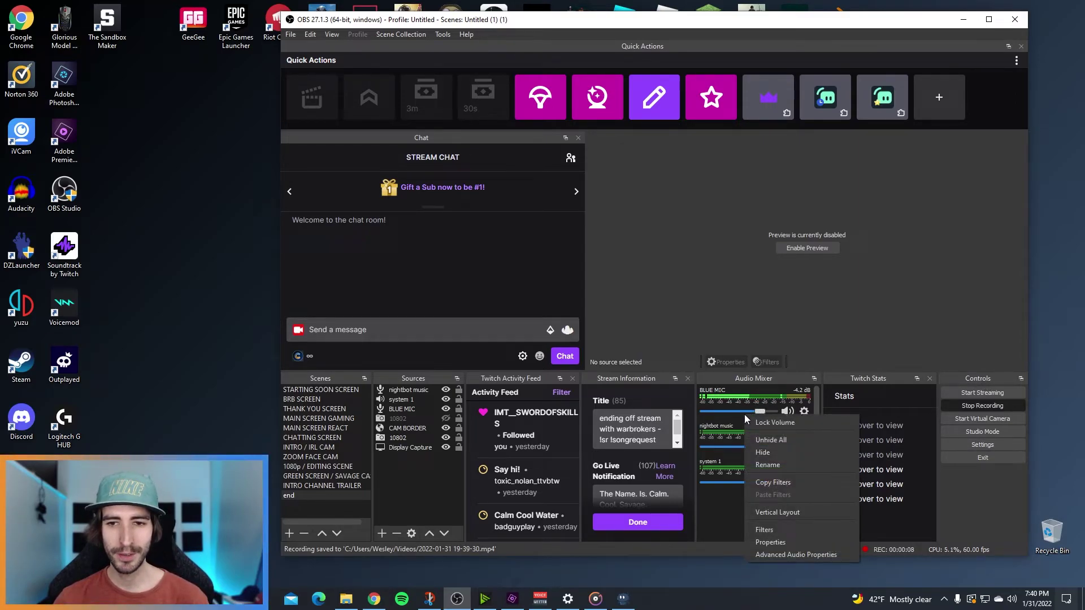
{"action": "left_click", "coordinate": [794, 554]}
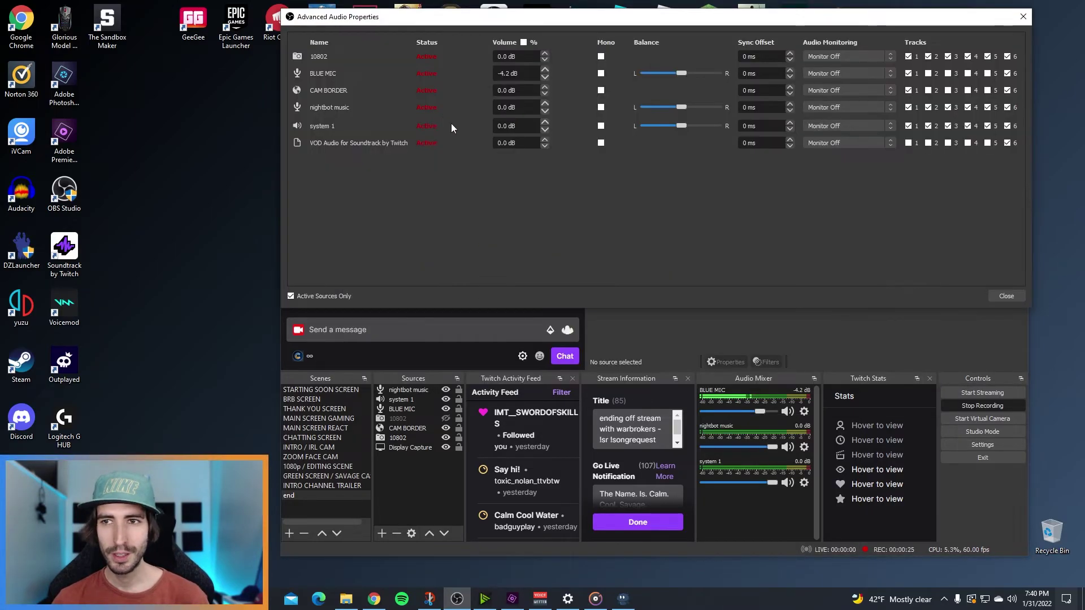